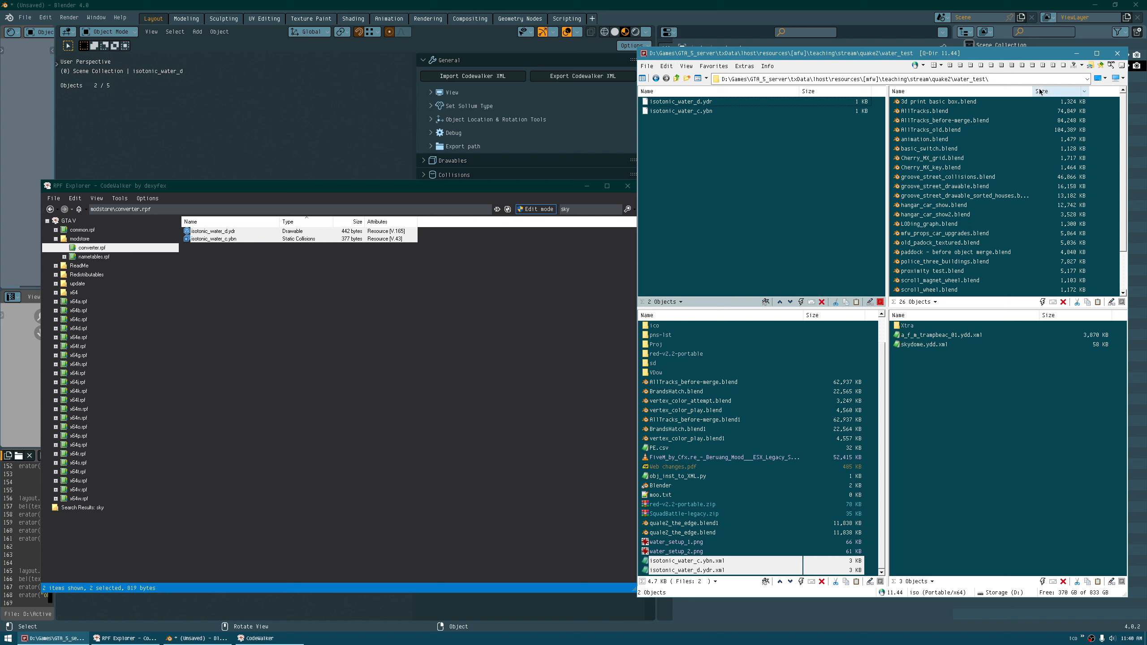
Select the water_test folder's path, switch to the CodeWalker world view and set the mouse selection mode to Entity
click(1043, 80)
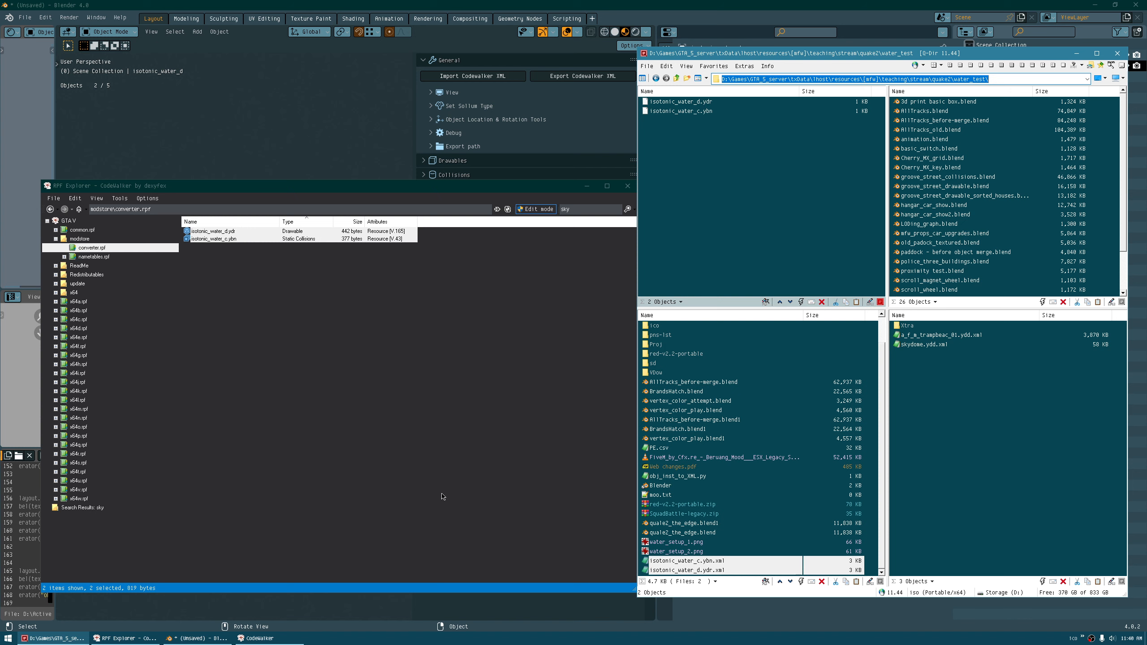
click(266, 638)
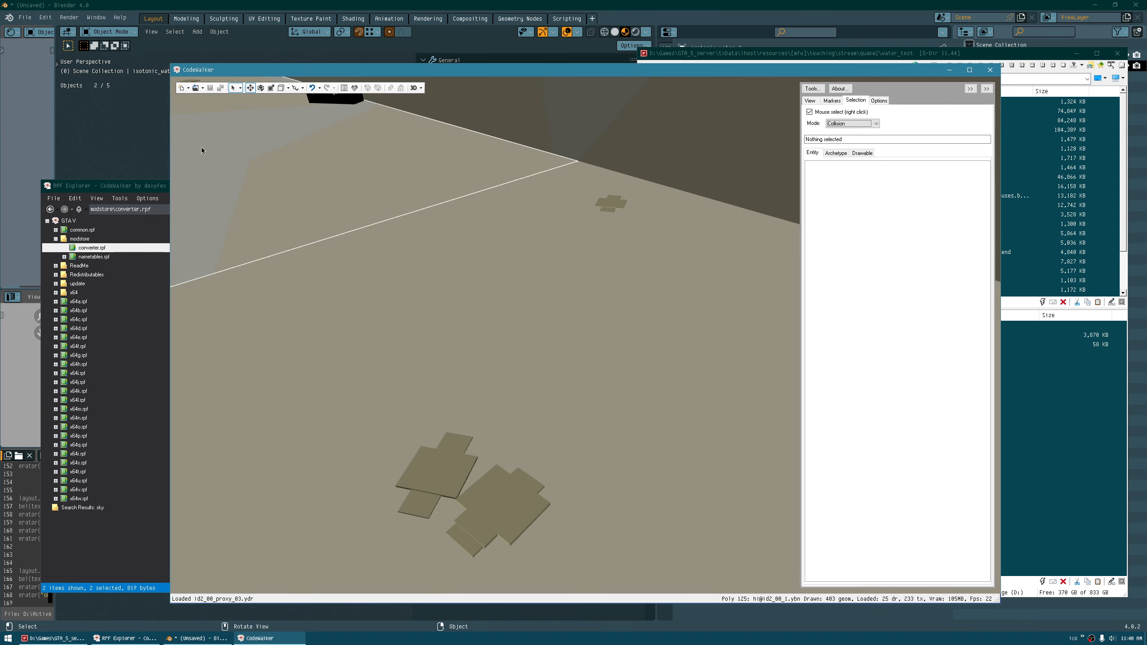
click(855, 124)
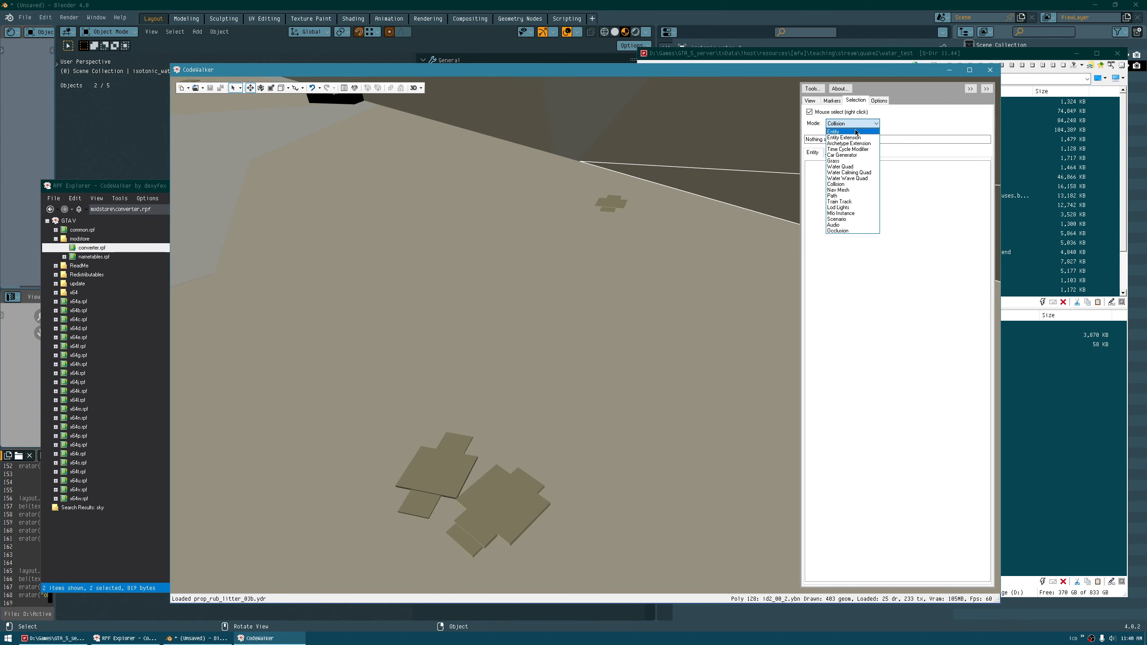
click(855, 132)
Open the water_test folder inside stream/quake2 as a project folder
click(202, 88)
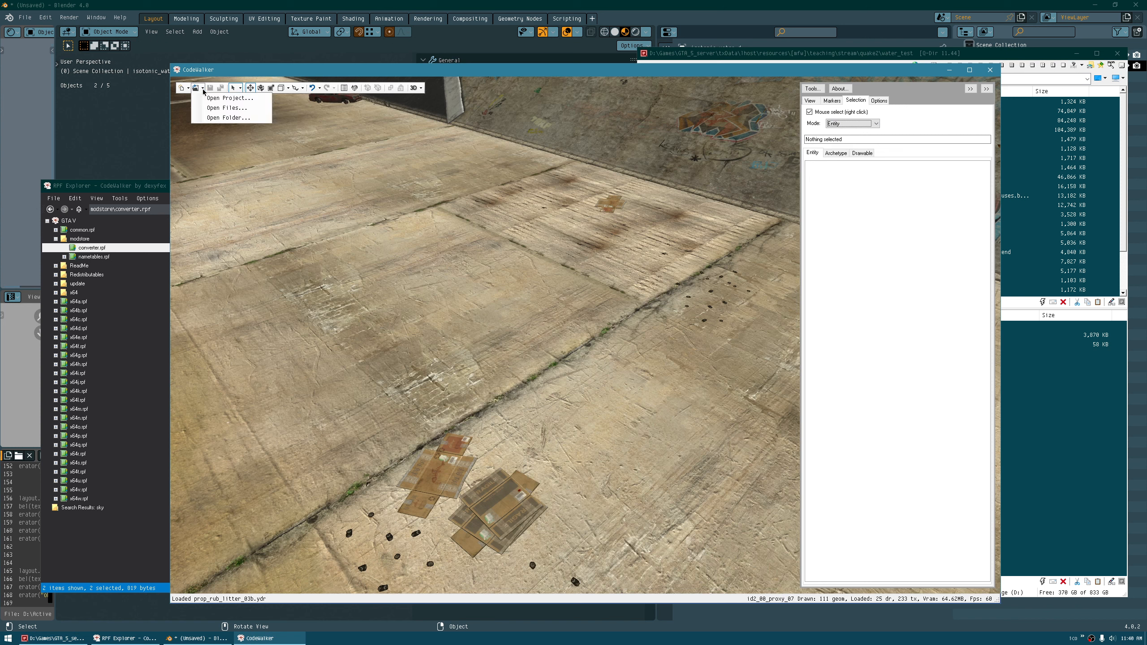
click(220, 118)
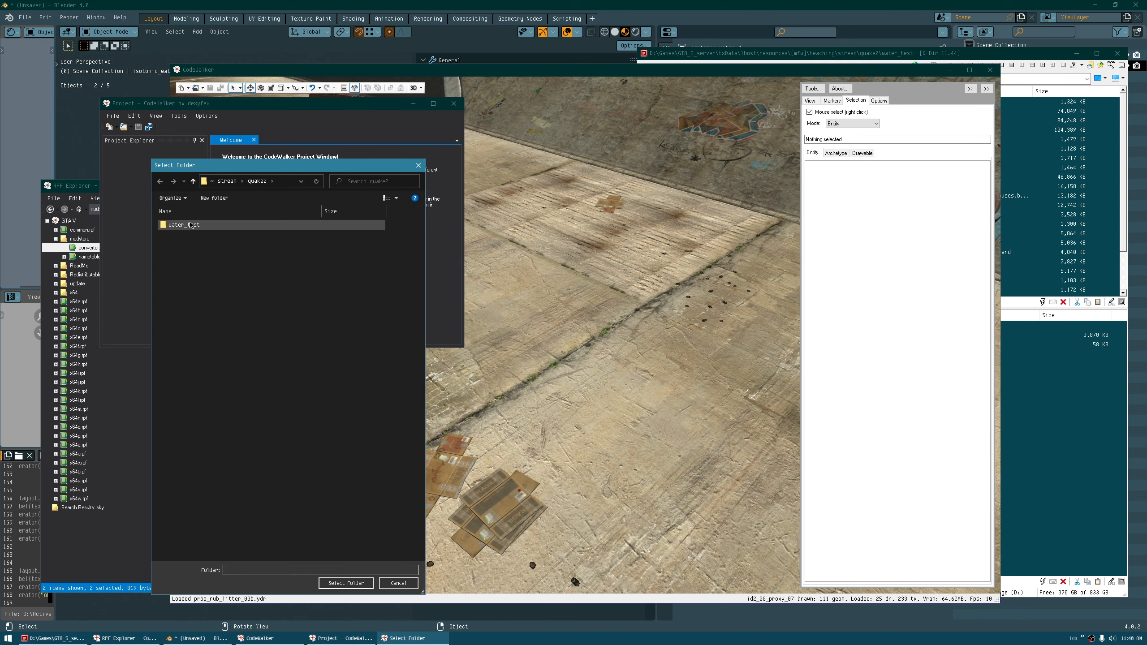
double_click(185, 225)
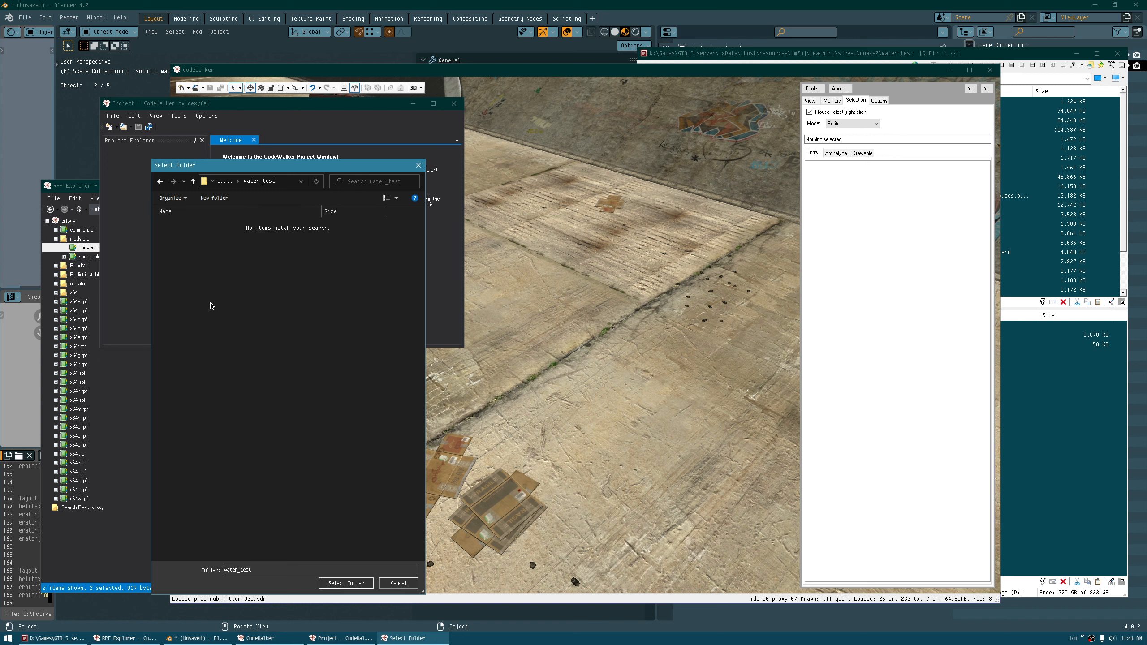
click(340, 583)
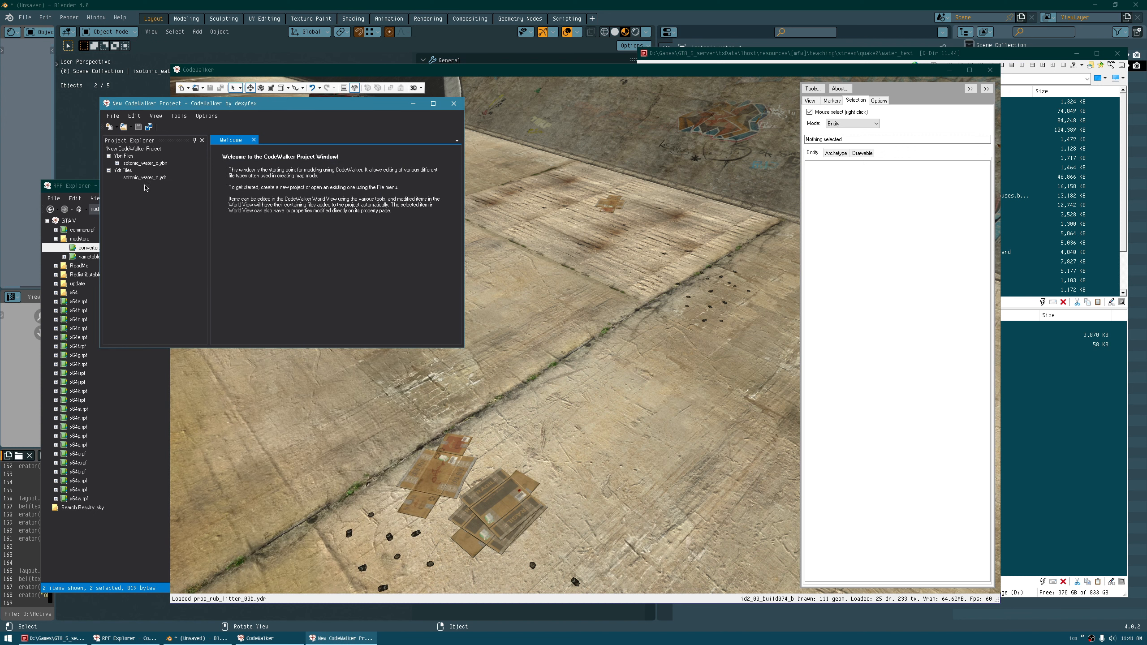
Compare the isotonic_water_d.ydr and isotonic_water_c.ybn files in the water_test folder with the project's file list
click(1033, 446)
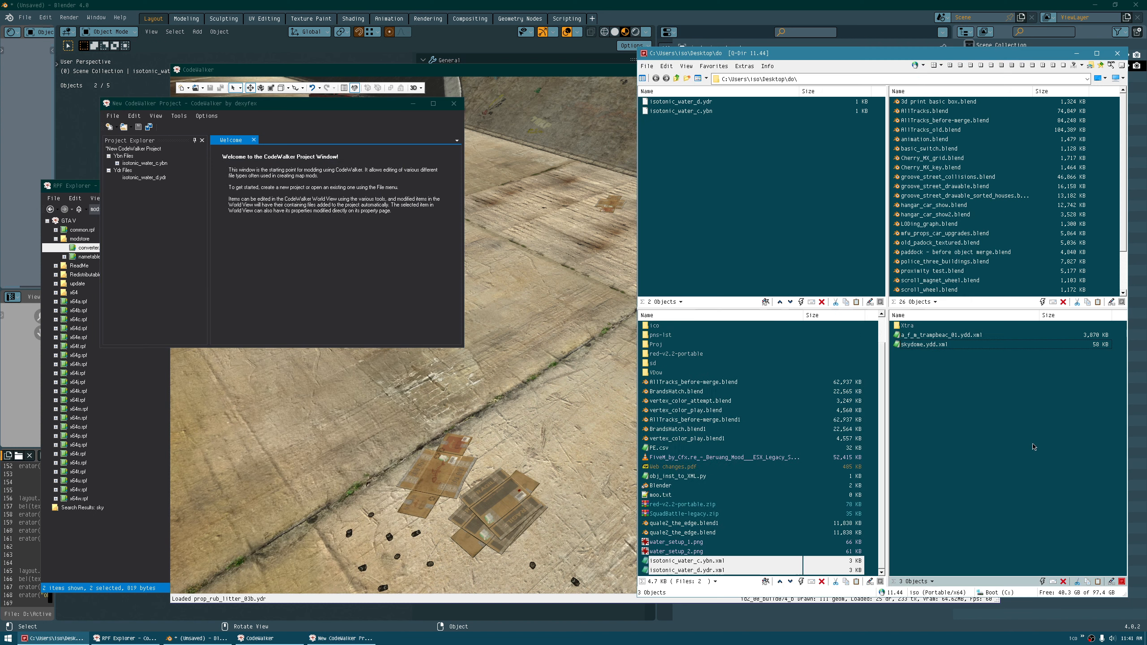
drag(701, 149, 679, 88)
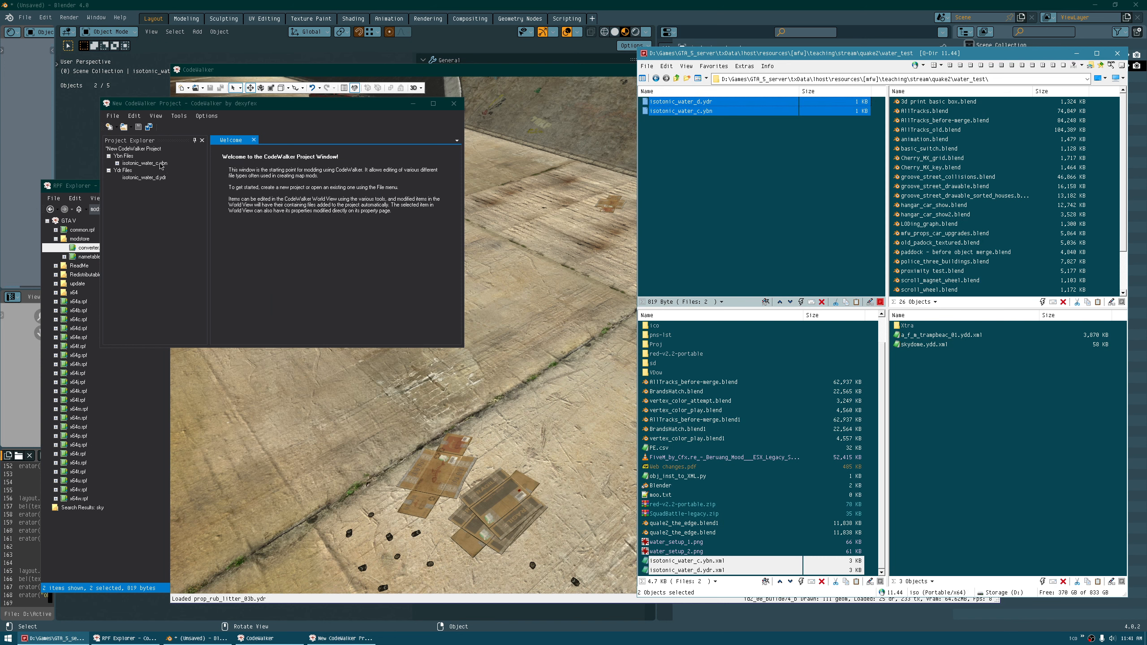
click(157, 231)
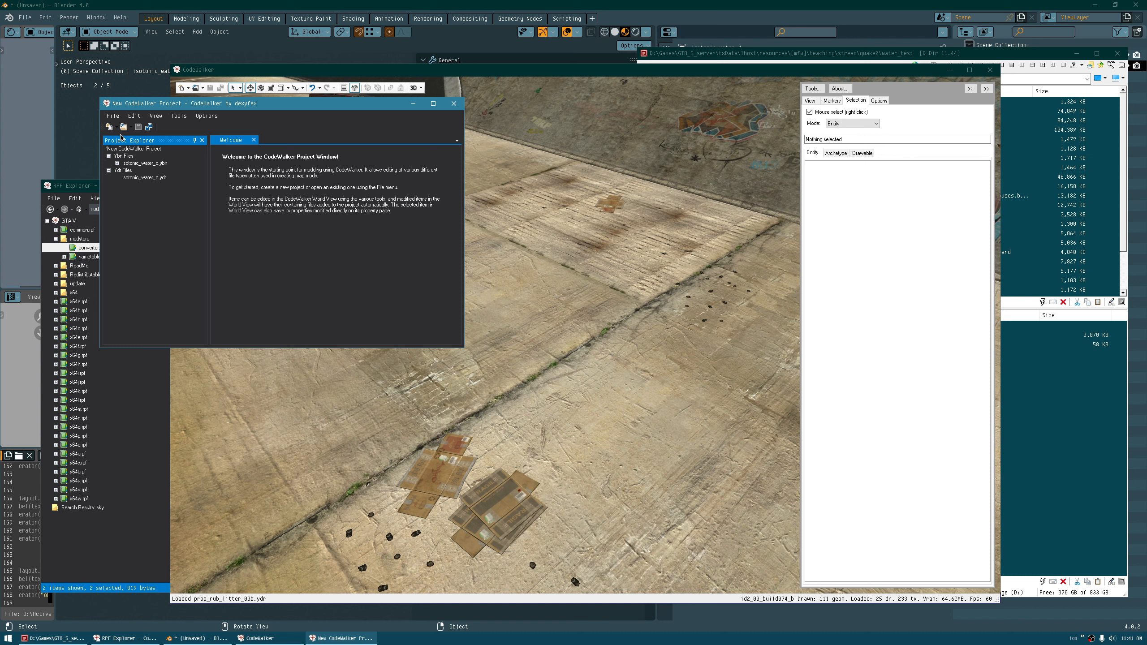
click(111, 127)
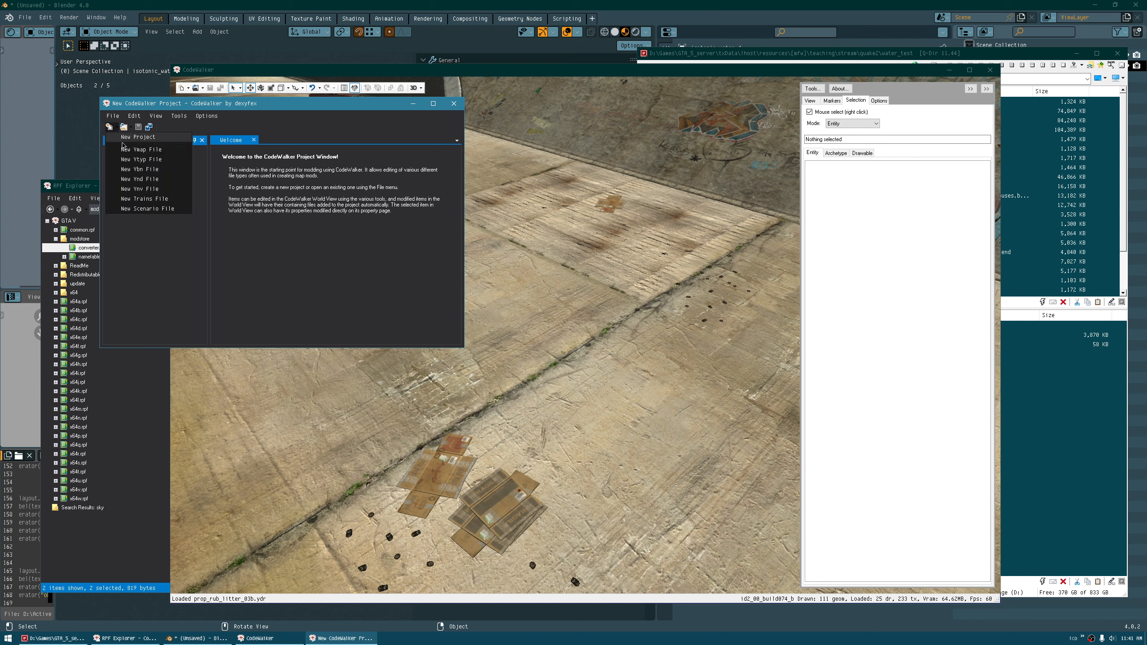
Switch to the file manager and copy the base name isotonic_water_ from the isotonic_water_c.ybn file name
click(1093, 439)
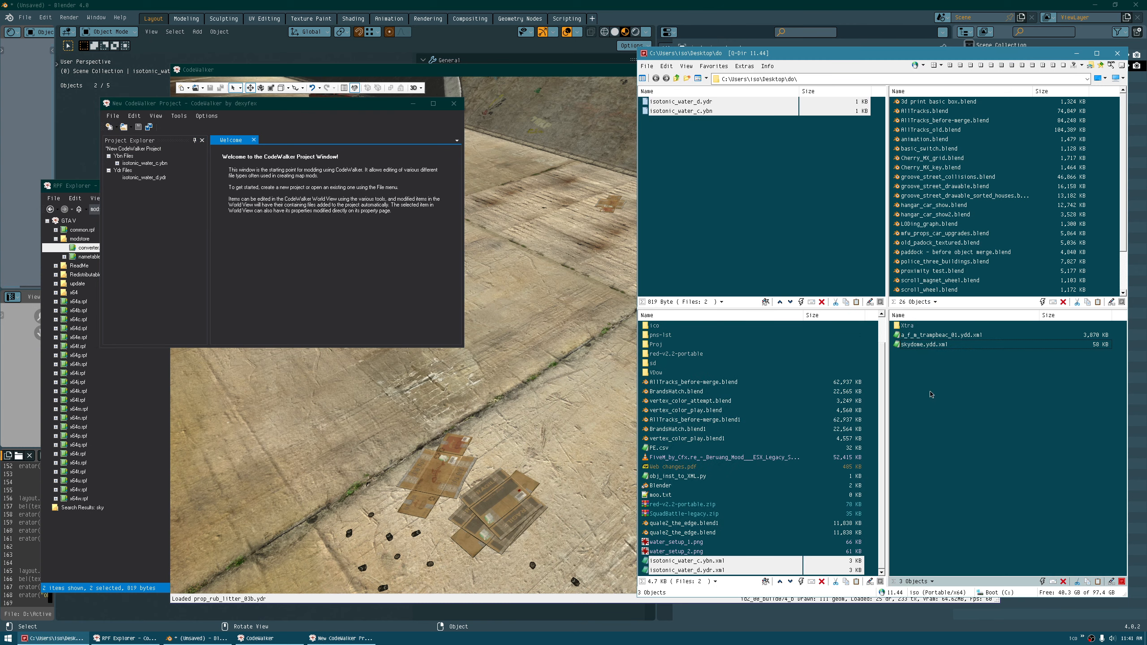
click(694, 111)
click(694, 112)
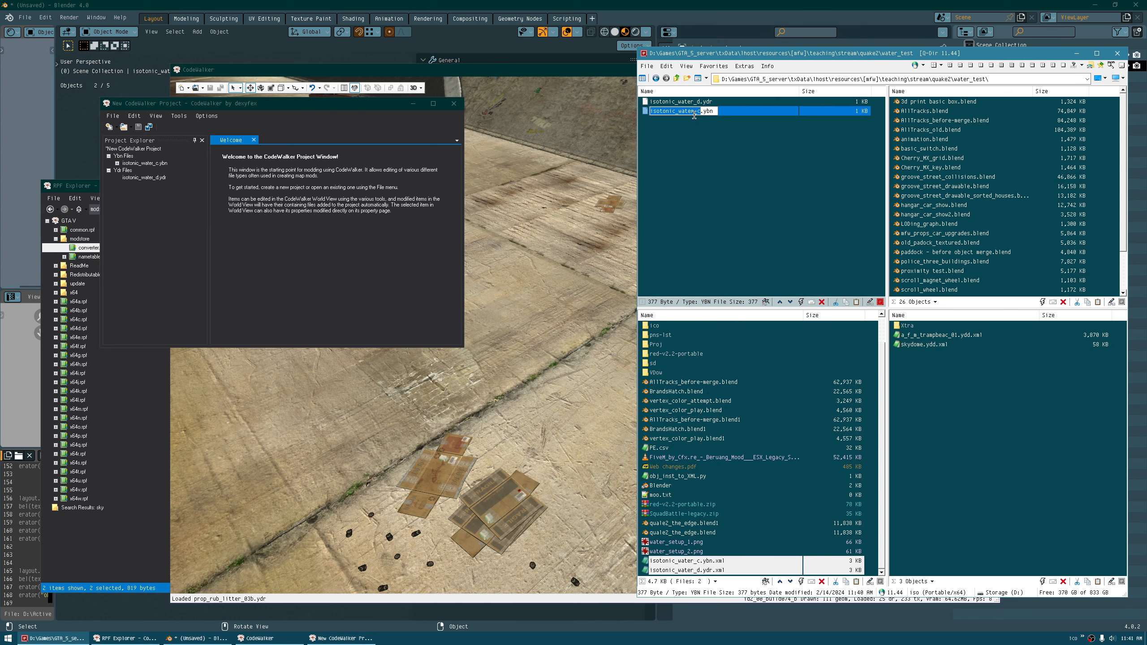
key(shift+Left)
key(ctrl+c)
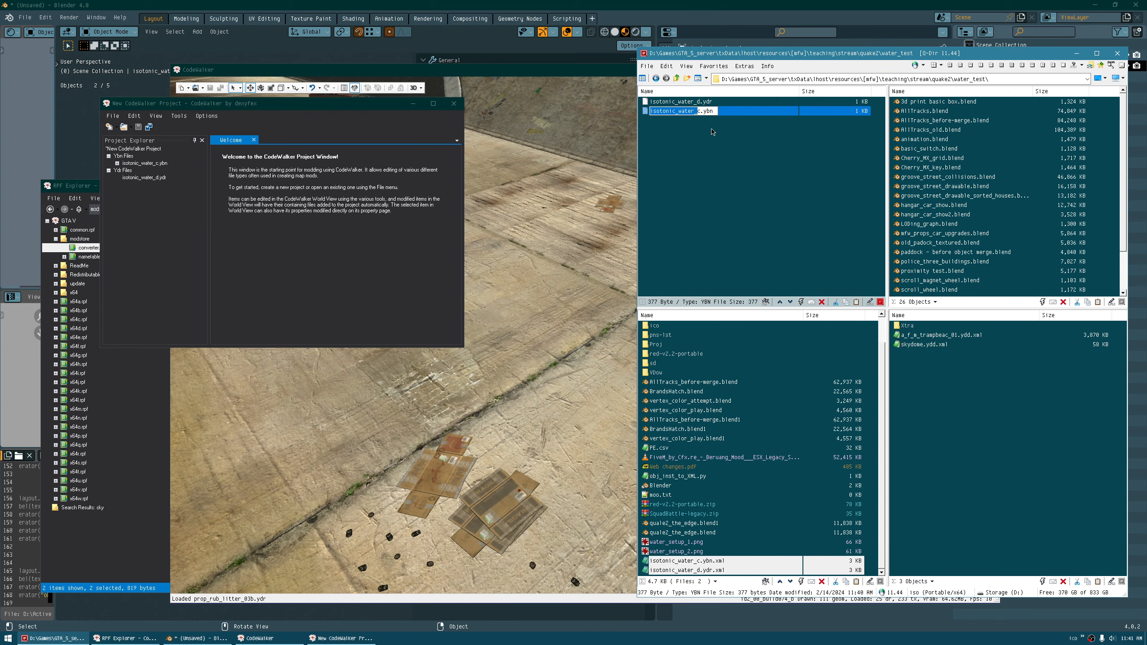
Return to the CodeWalker project window and add a new Ymap file to the project
click(116, 246)
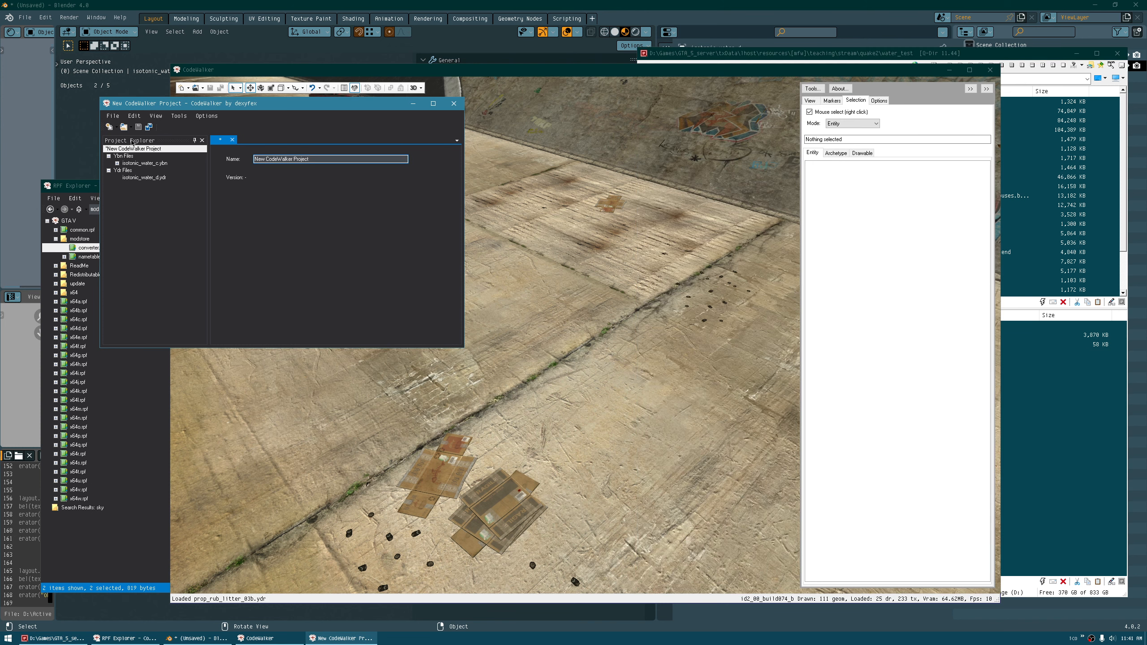
click(117, 128)
click(116, 128)
click(116, 128)
click(120, 150)
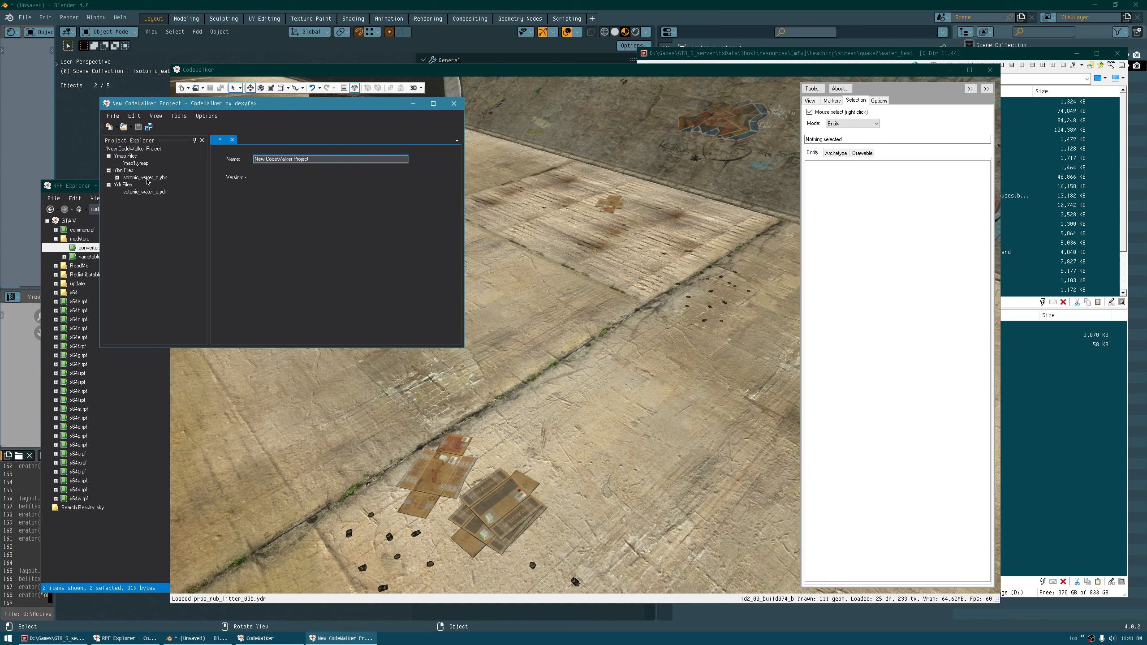
Save the new Ymap file in the water_test folder as isotonic_water_ymap.ymap
click(139, 164)
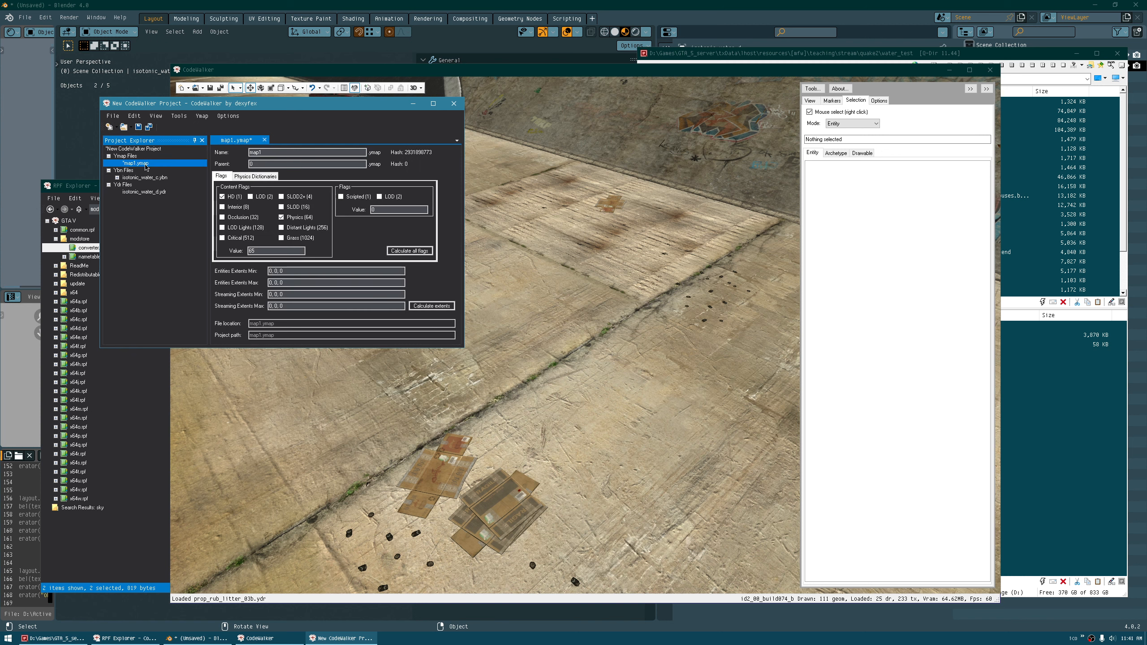
click(141, 129)
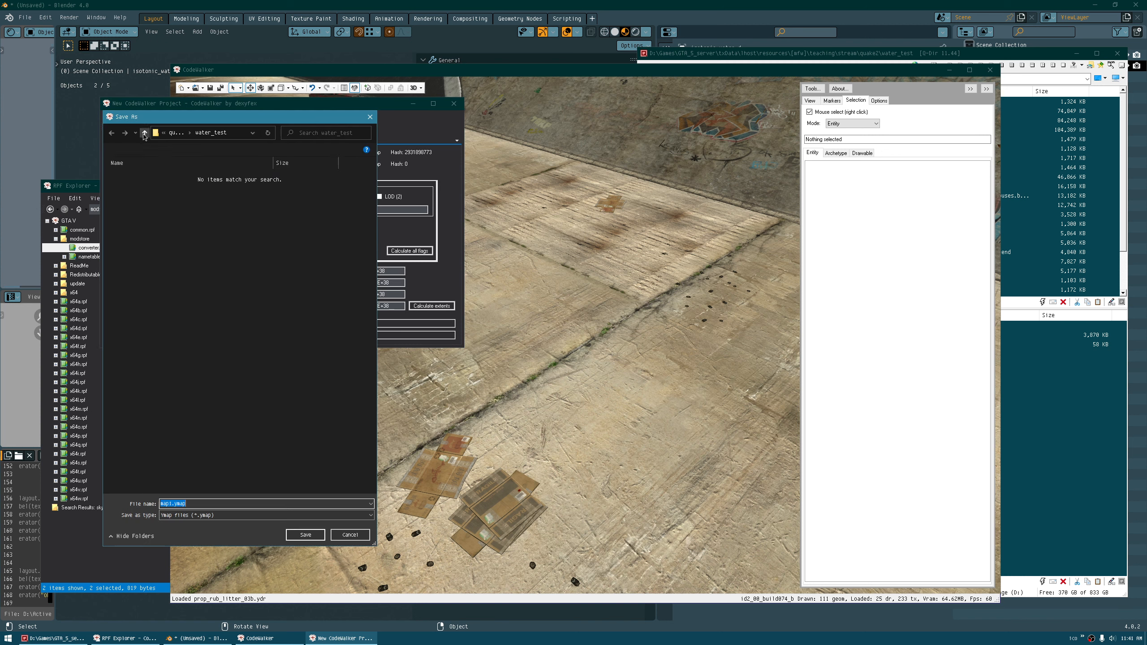
double_click(172, 504)
key(ctrl+v)
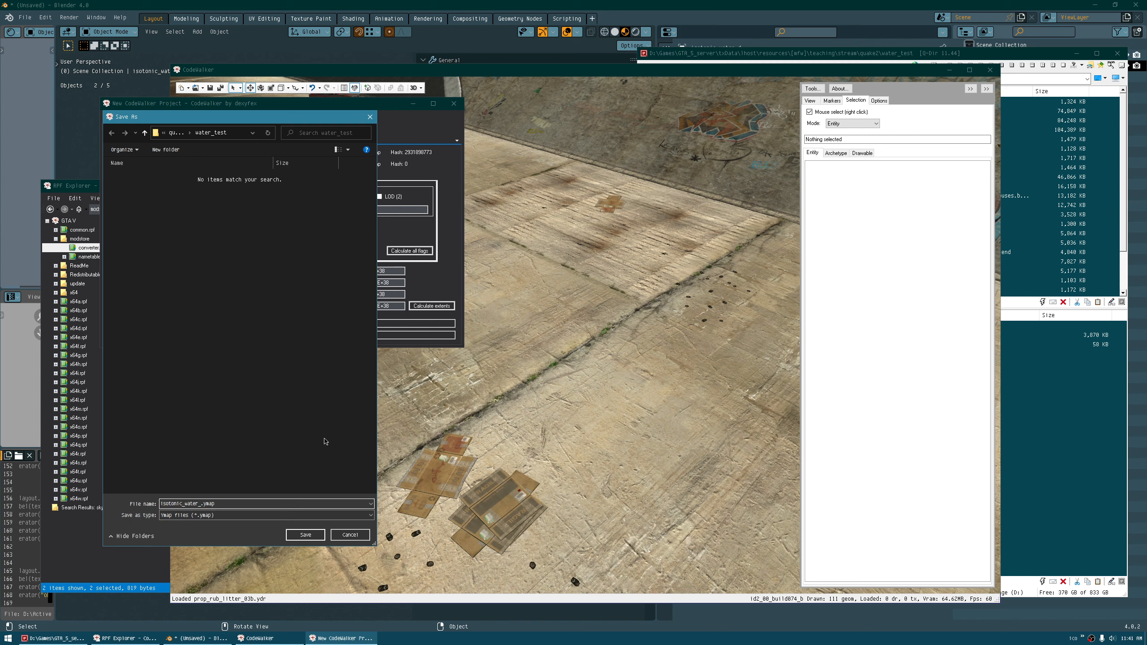
text(ymap)
click(299, 537)
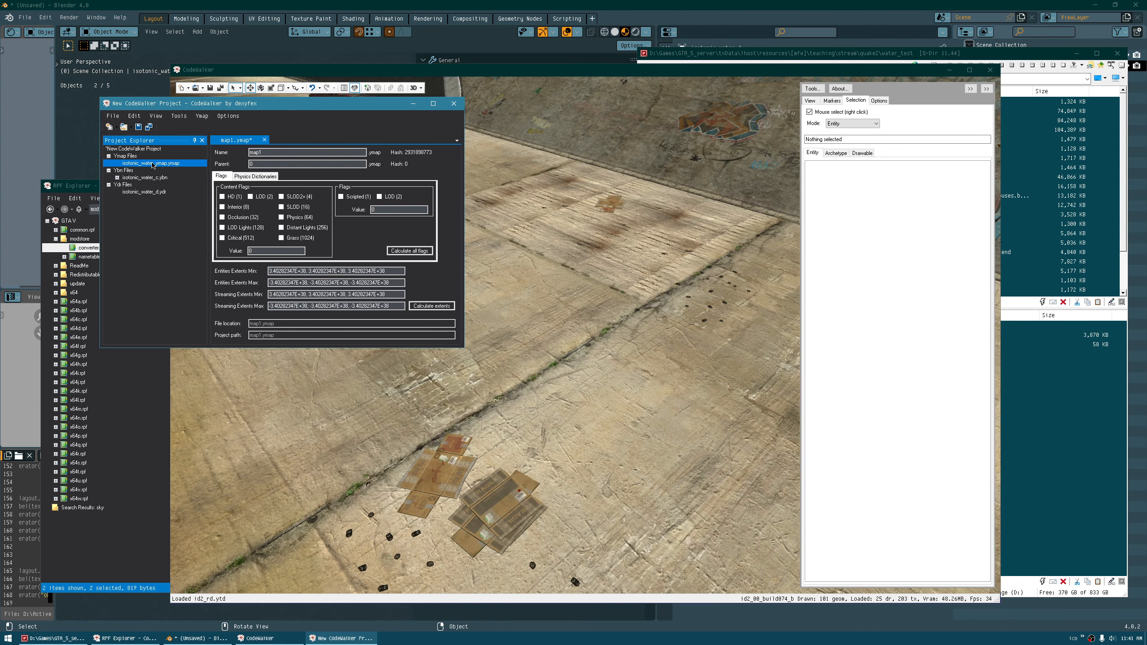
Add a new Ytyp file to the project
click(117, 128)
click(117, 128)
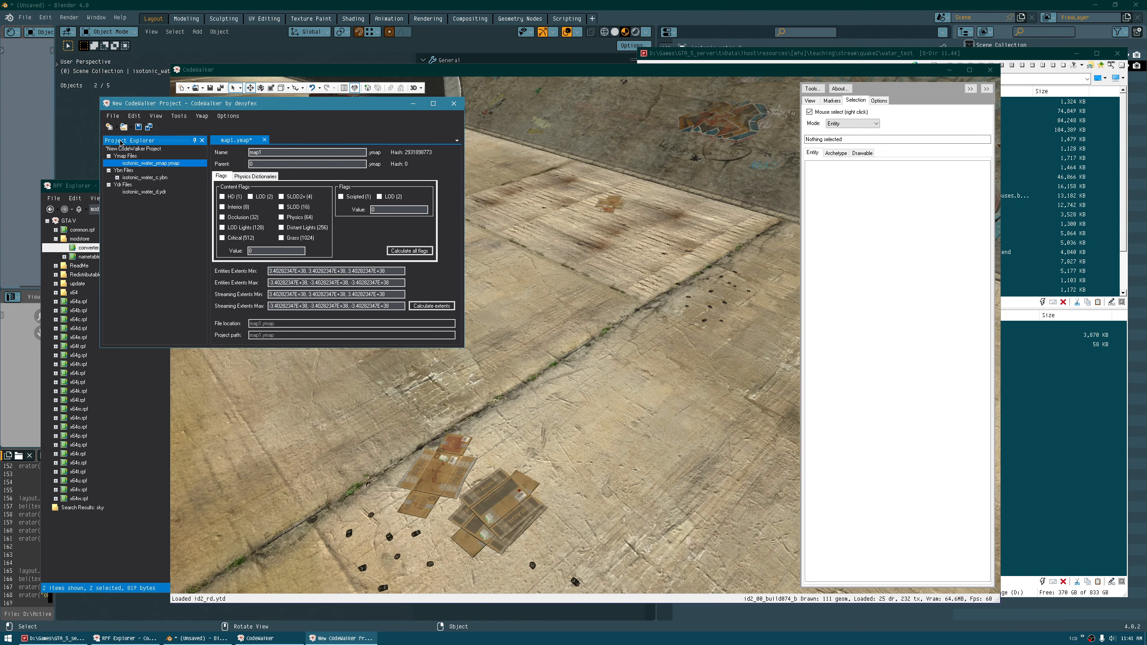
click(117, 129)
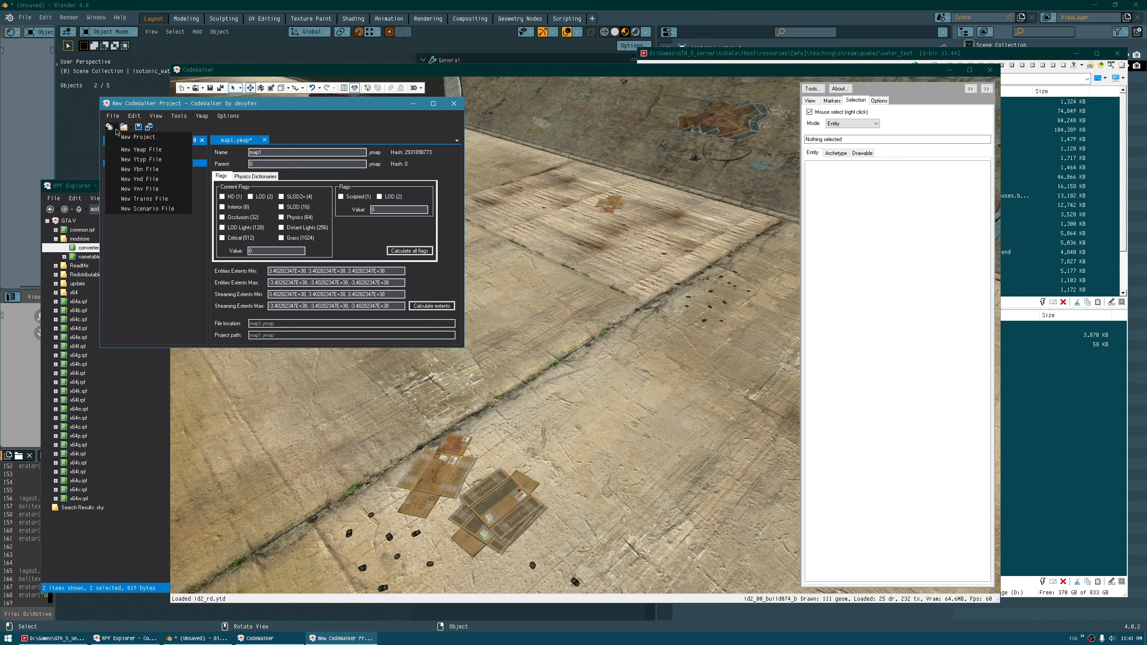
click(123, 160)
Save the new Ytyp file in the water_test folder as isotonic_water_ytyp.ytyp
click(136, 178)
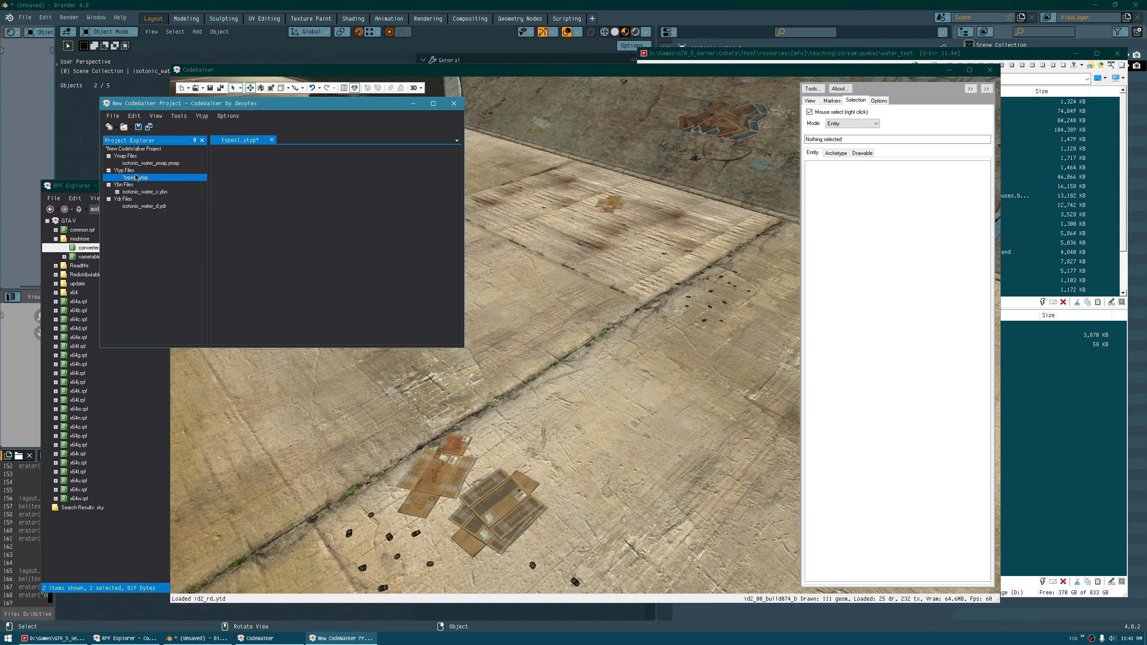
click(138, 127)
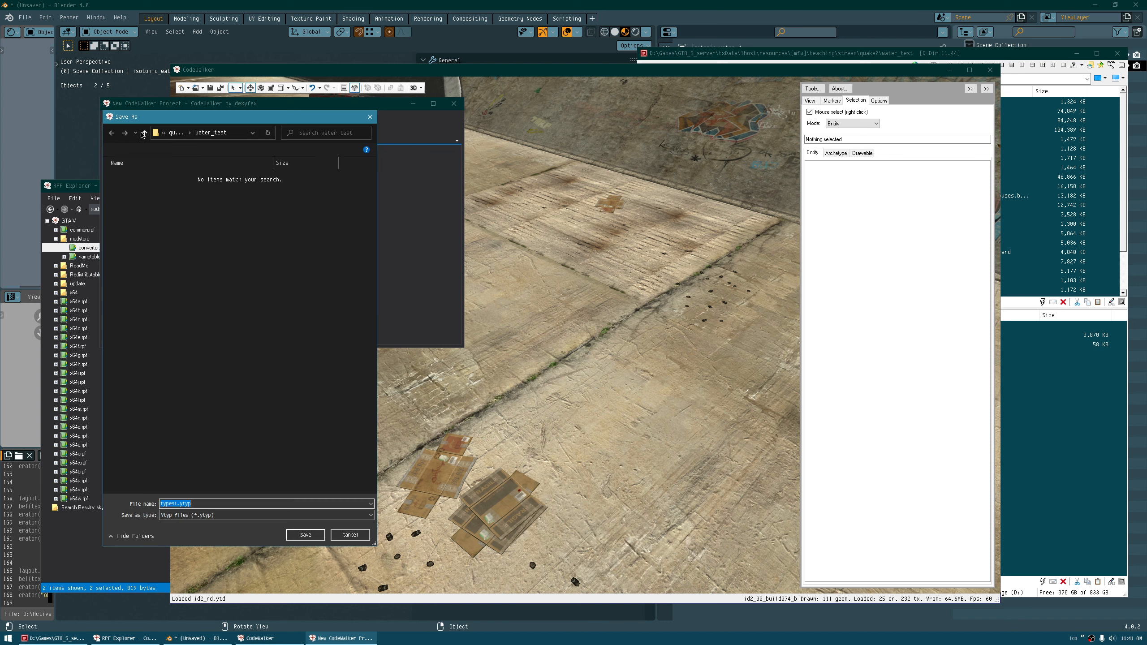
double_click(176, 505)
text(isotonic_water_)
text(ytyp)
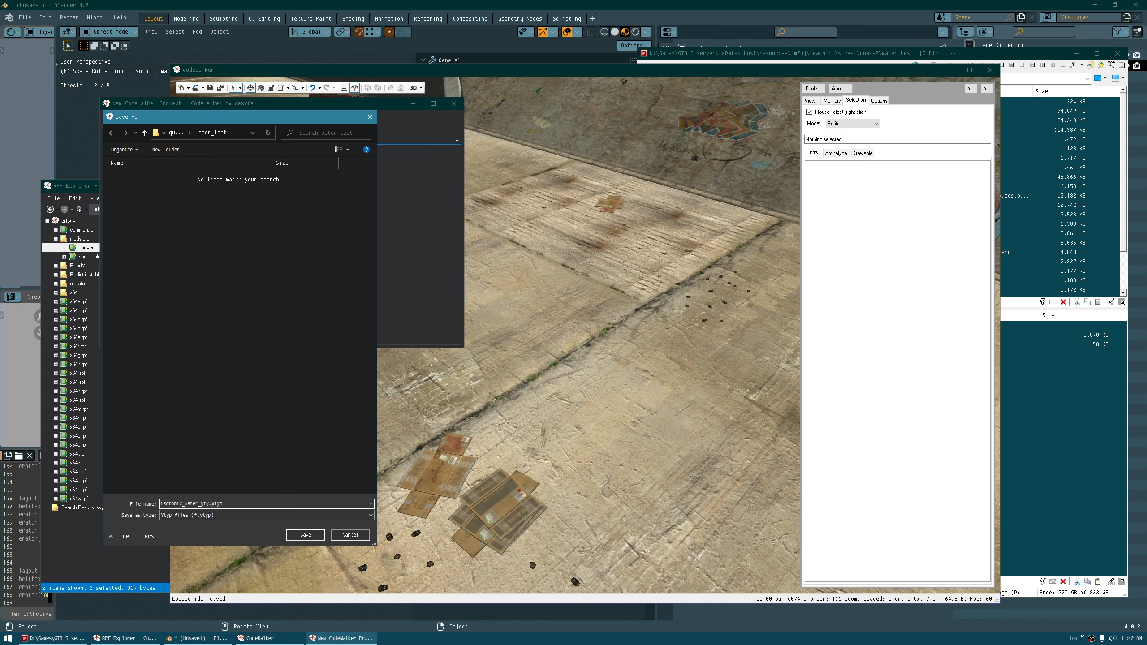
click(306, 534)
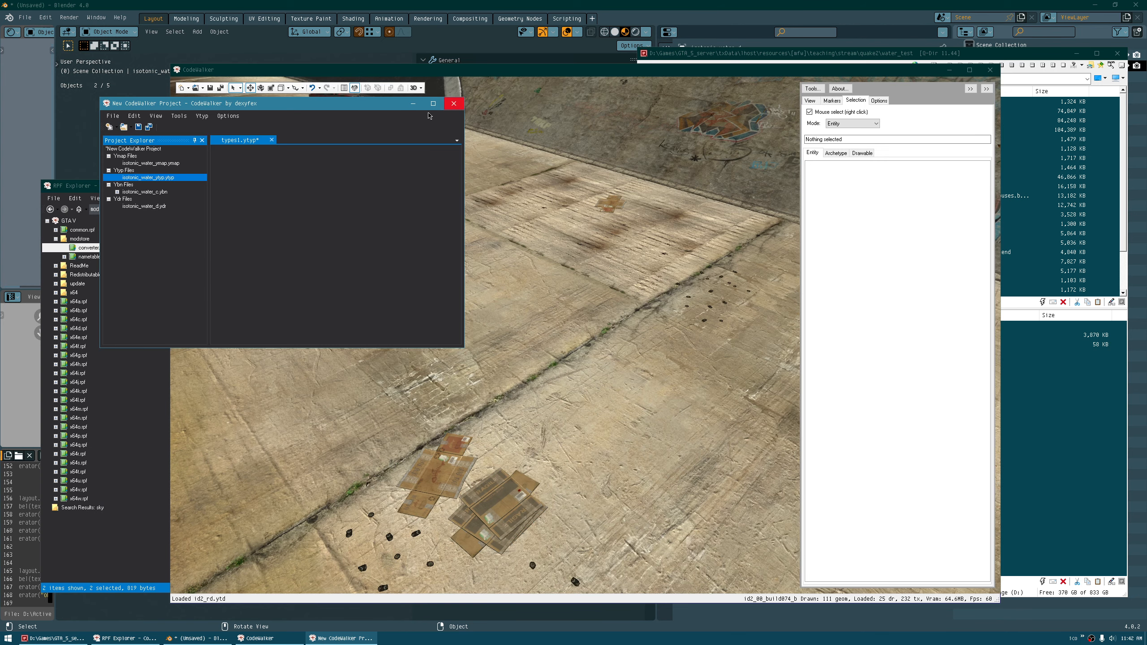
Close the project window without saving the project itself
drag(362, 107, 402, 120)
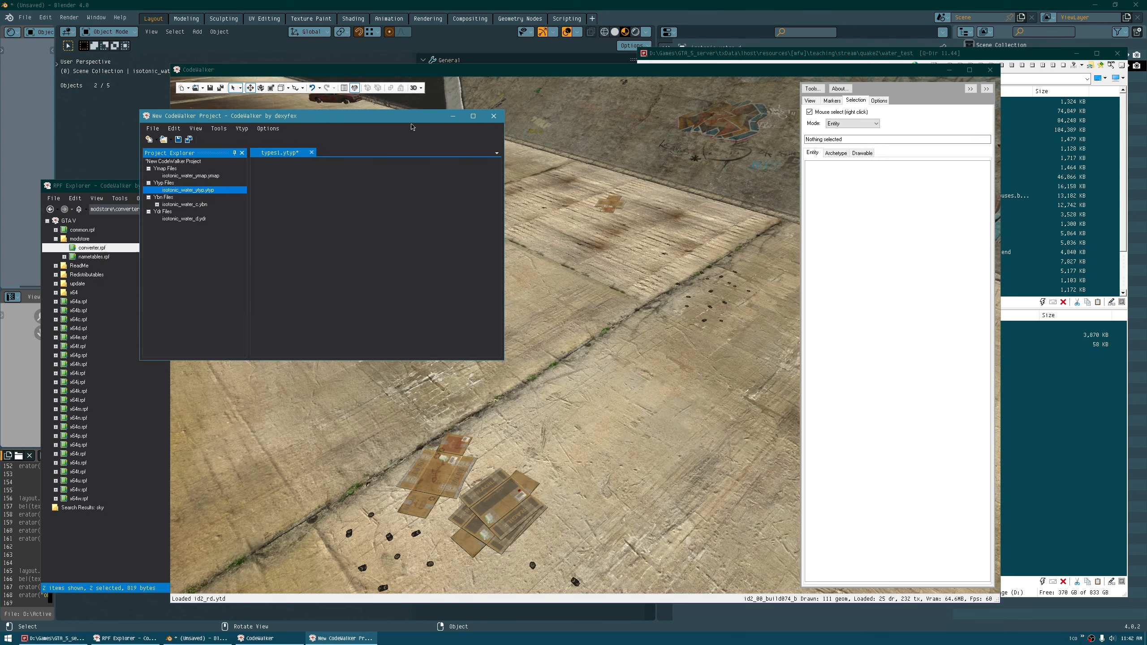
click(494, 116)
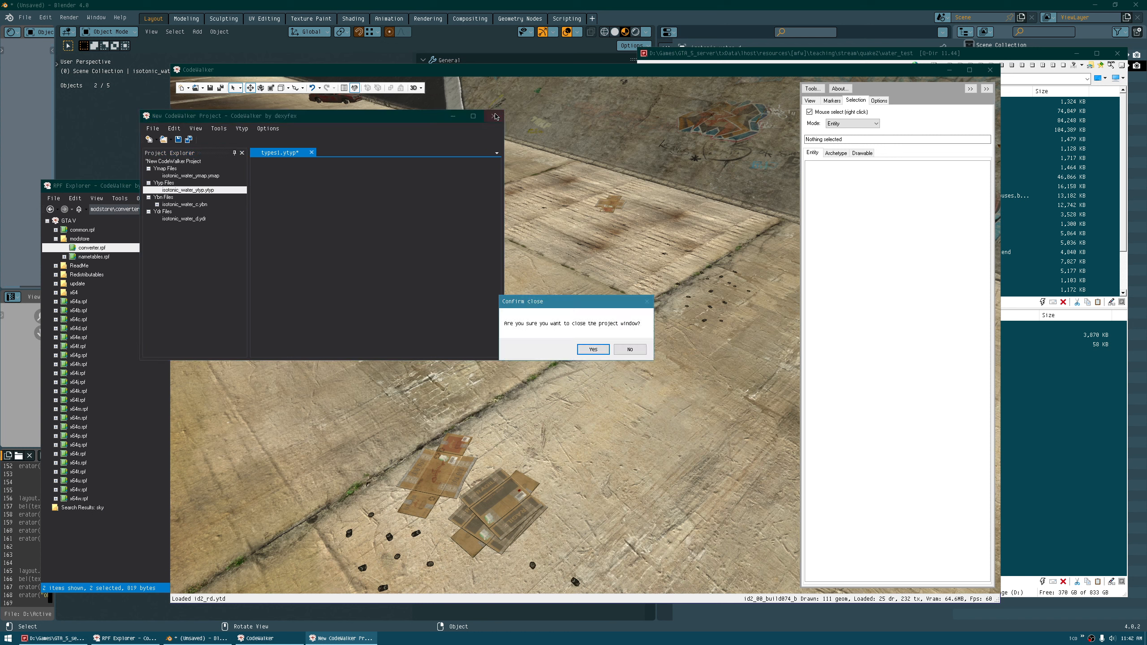
click(592, 351)
click(628, 350)
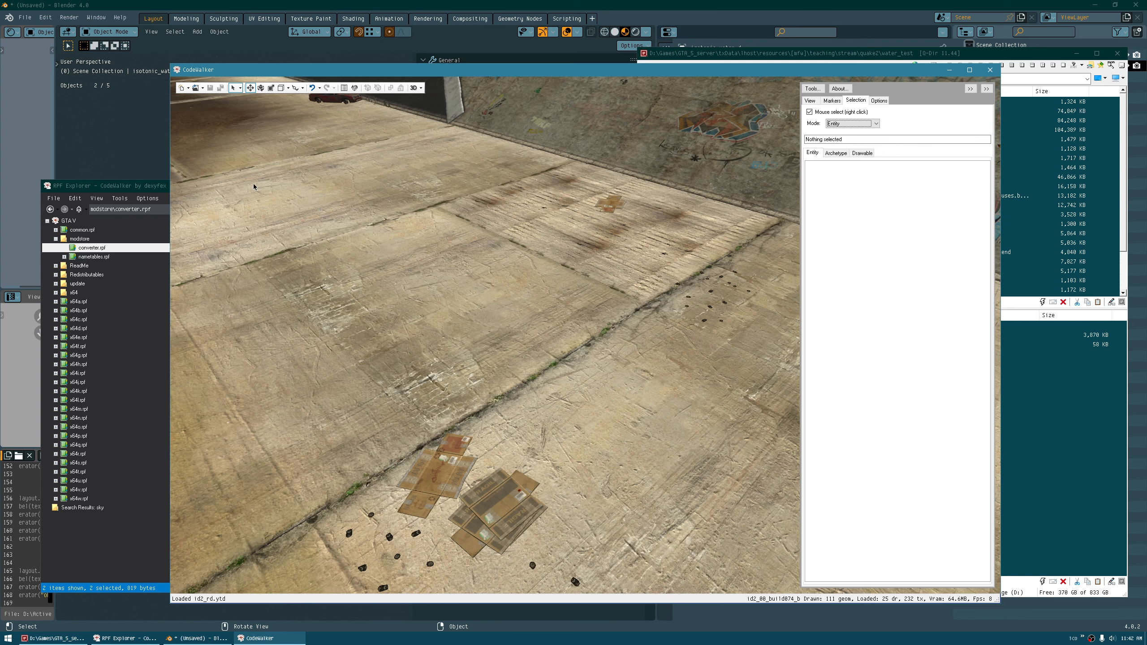
Reopen the water_test folder as a project so that it loads the saved Ymap and Ytyp files
click(204, 92)
click(221, 117)
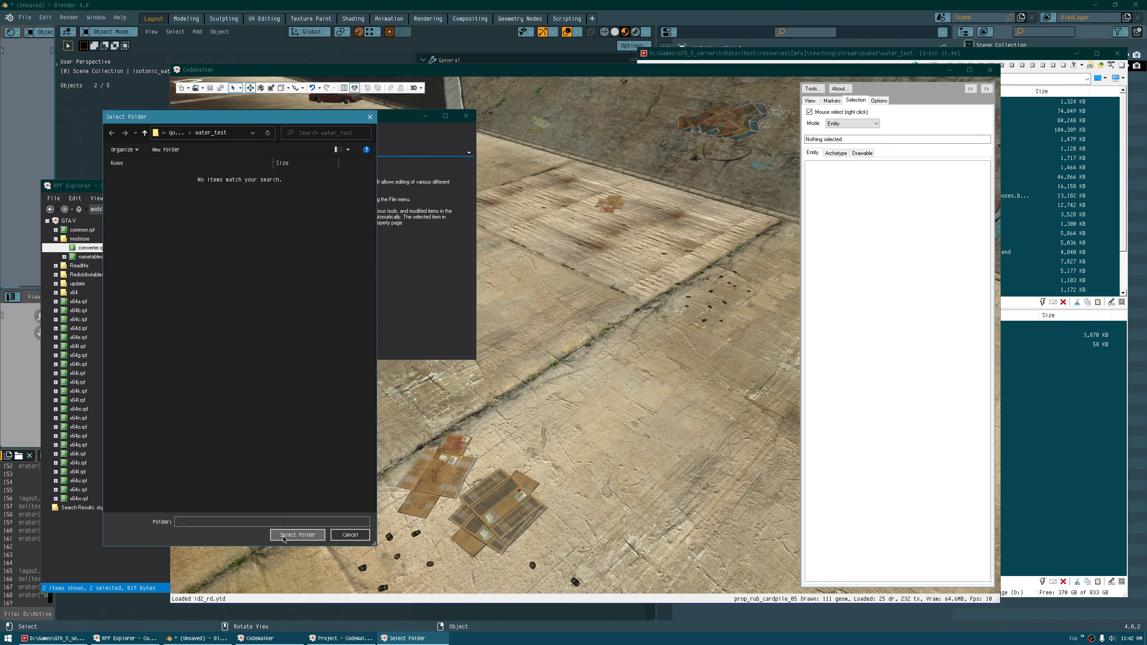
click(297, 535)
click(183, 194)
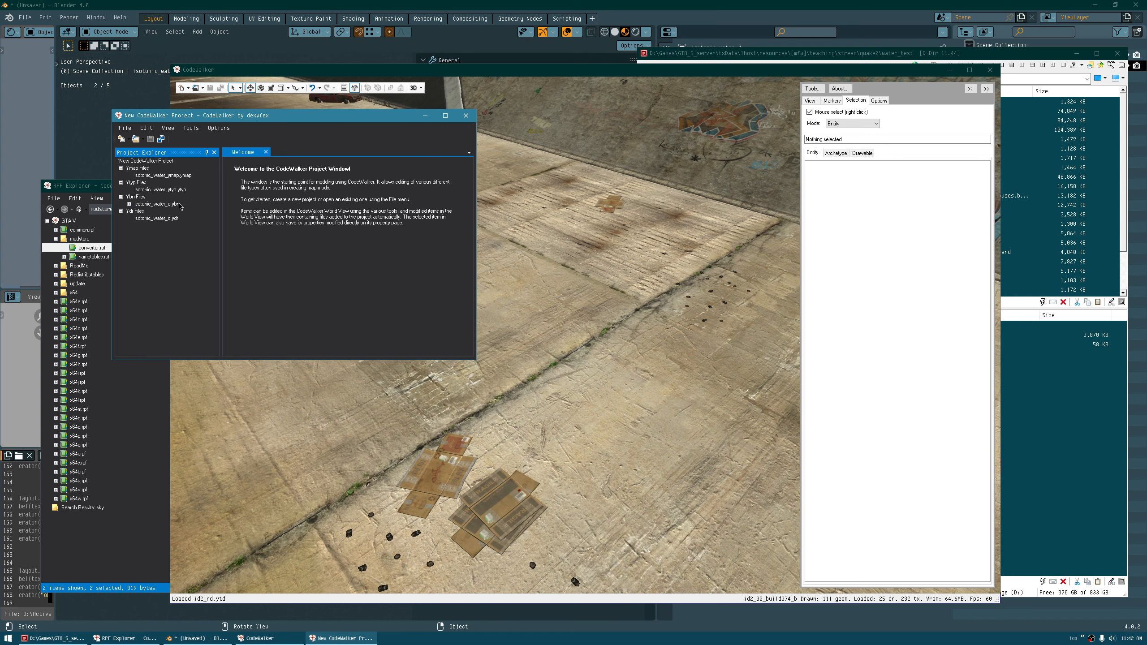
Compare all the files in the water_test folder with those listed in the reopened project
click(1035, 433)
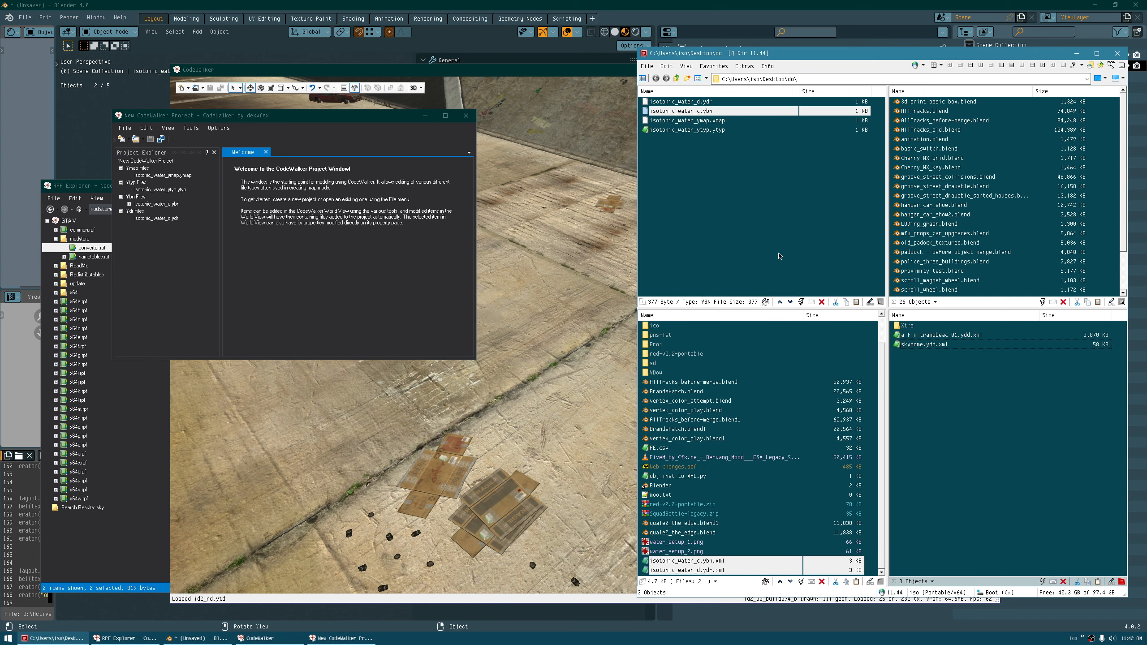
click(717, 164)
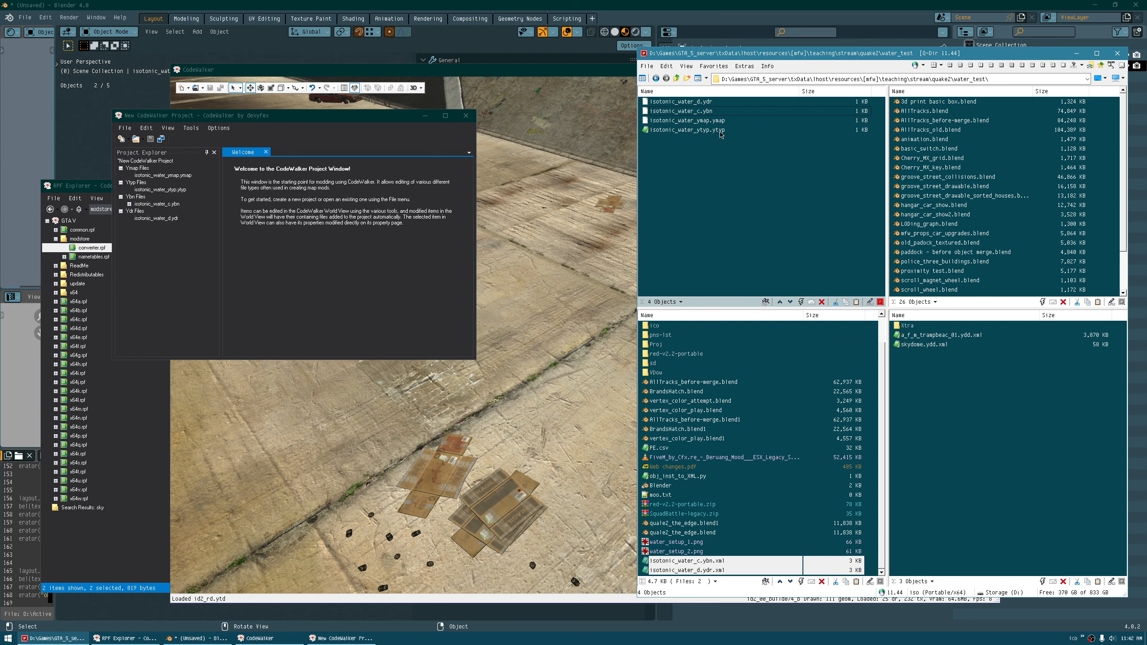
key(ctrl+a)
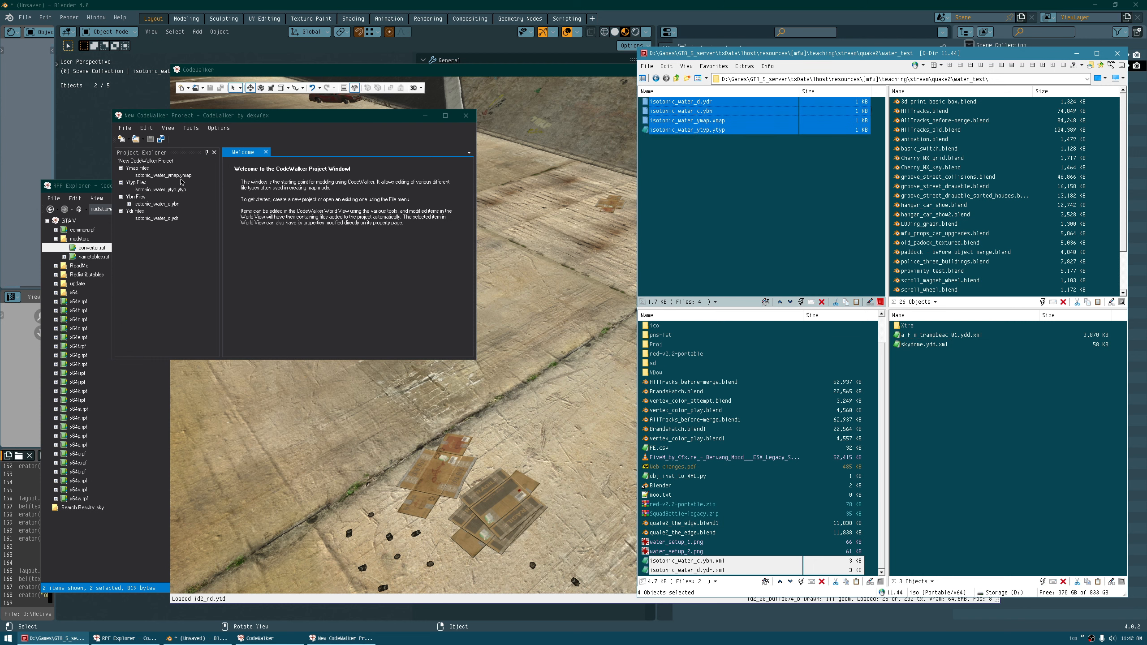
click(182, 270)
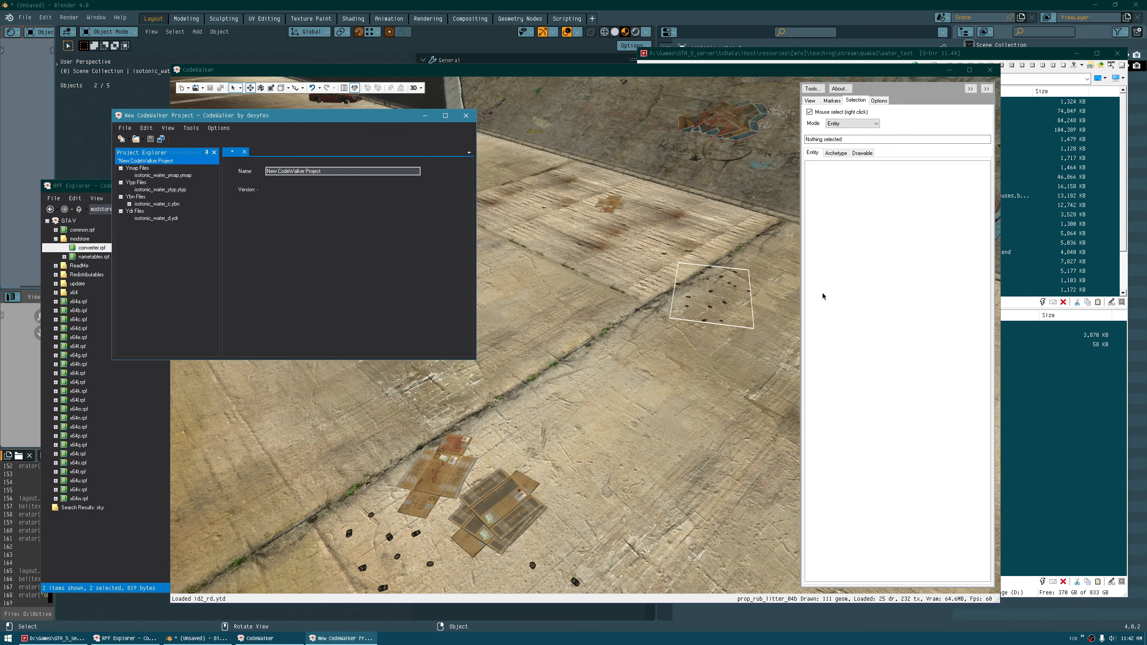
Copy the base name of the isotonic_water_d.ydr file in the water_test folder
click(1049, 411)
click(686, 111)
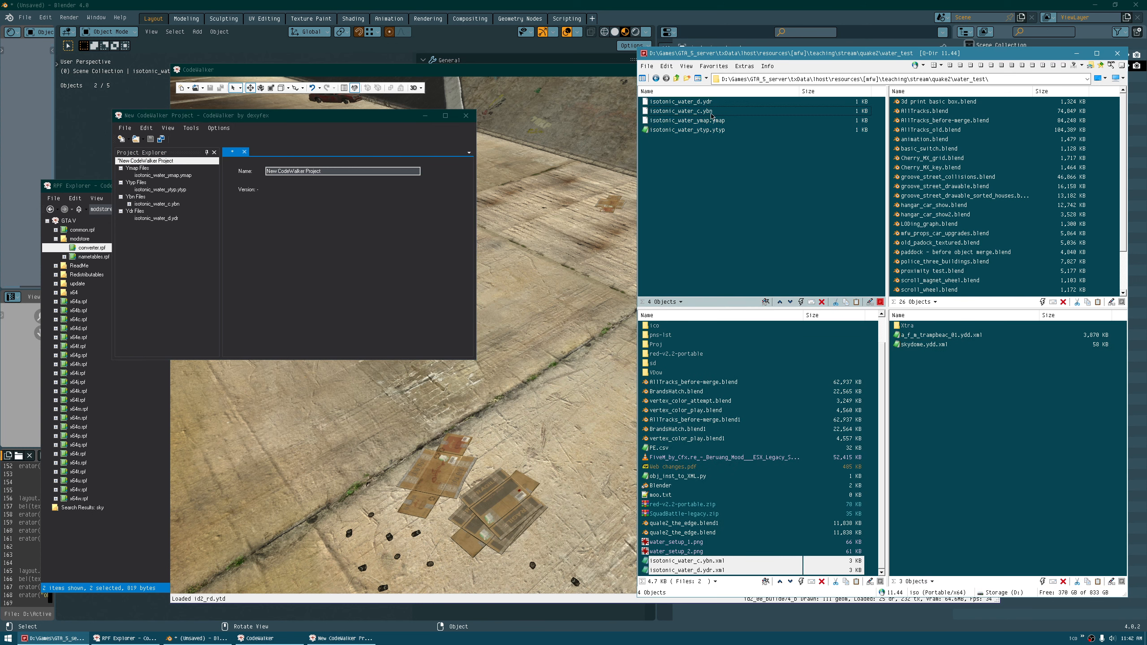
click(686, 111)
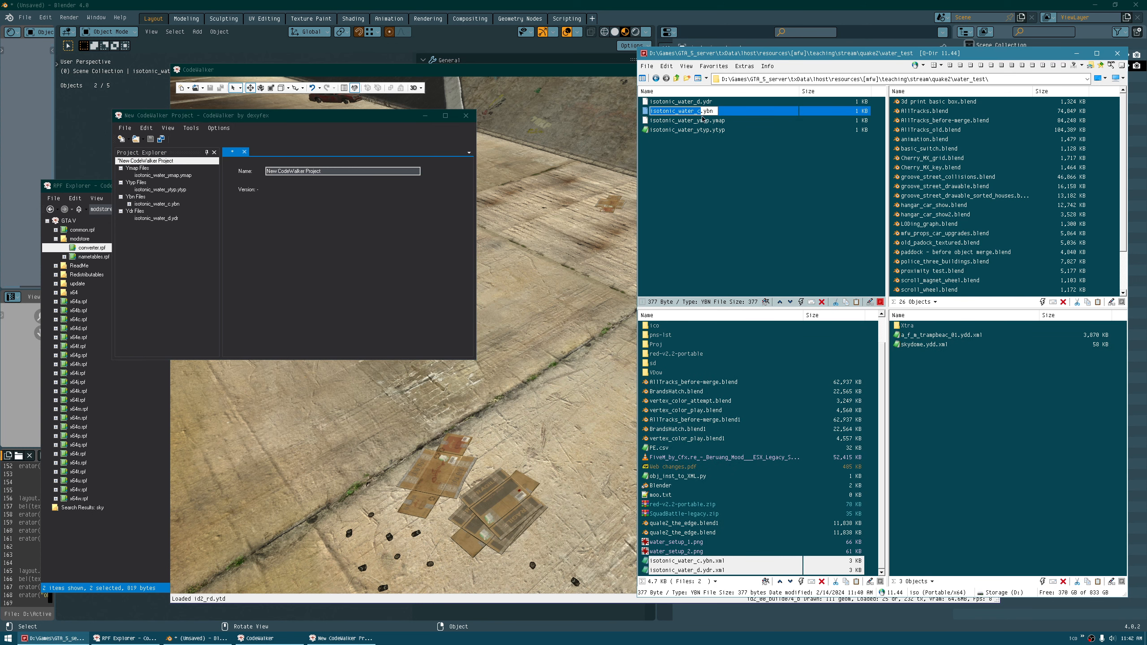
click(691, 102)
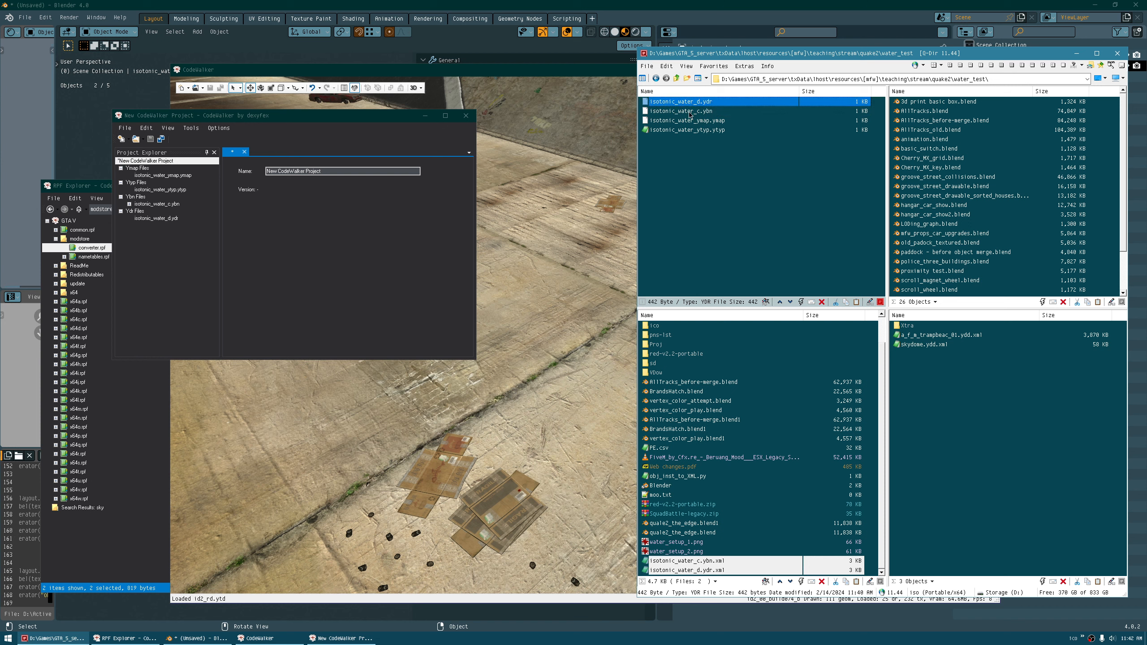
key(F2)
key(ctrl+c)
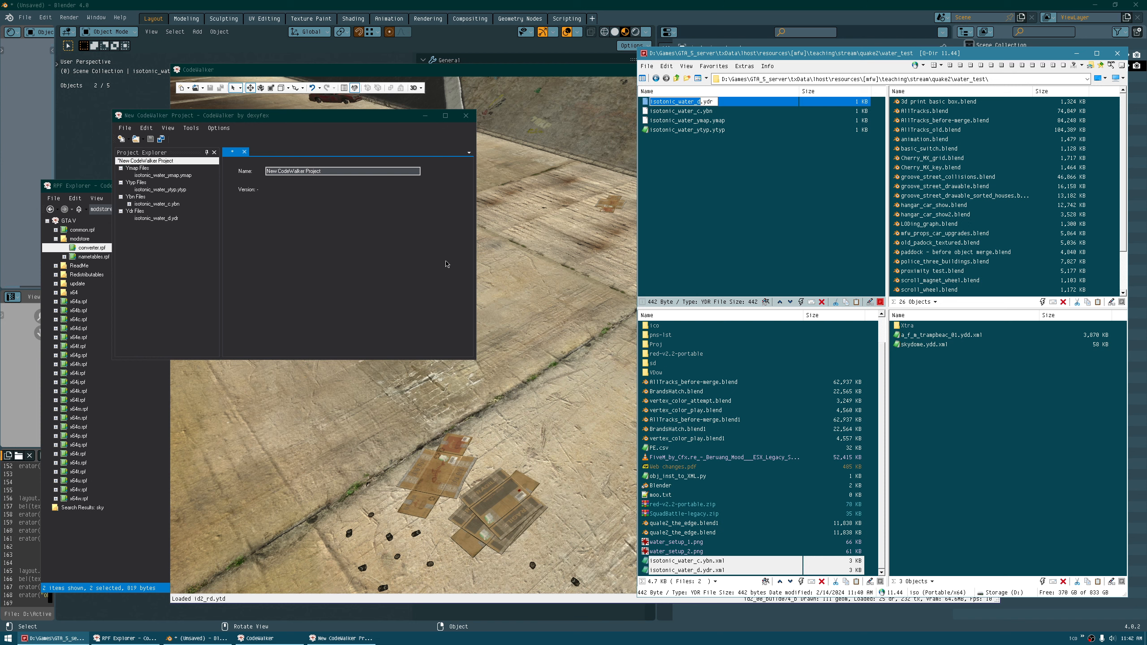
Add a new entity to isotonic_water_ymap.ymap in the CodeWalker project
click(366, 258)
click(172, 176)
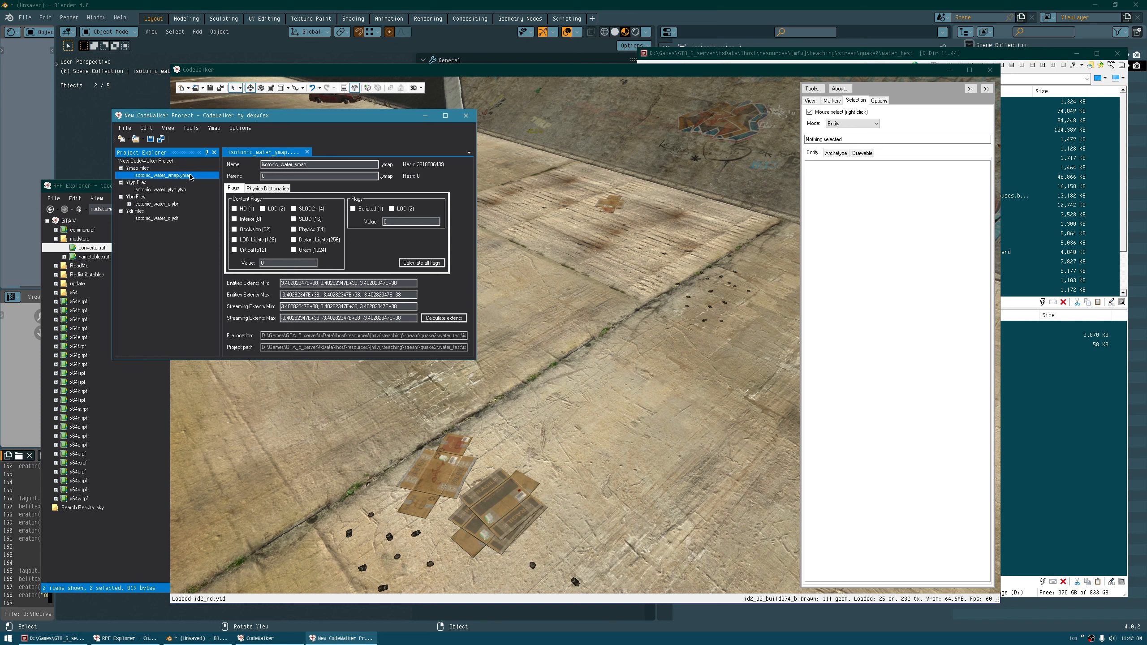
click(214, 127)
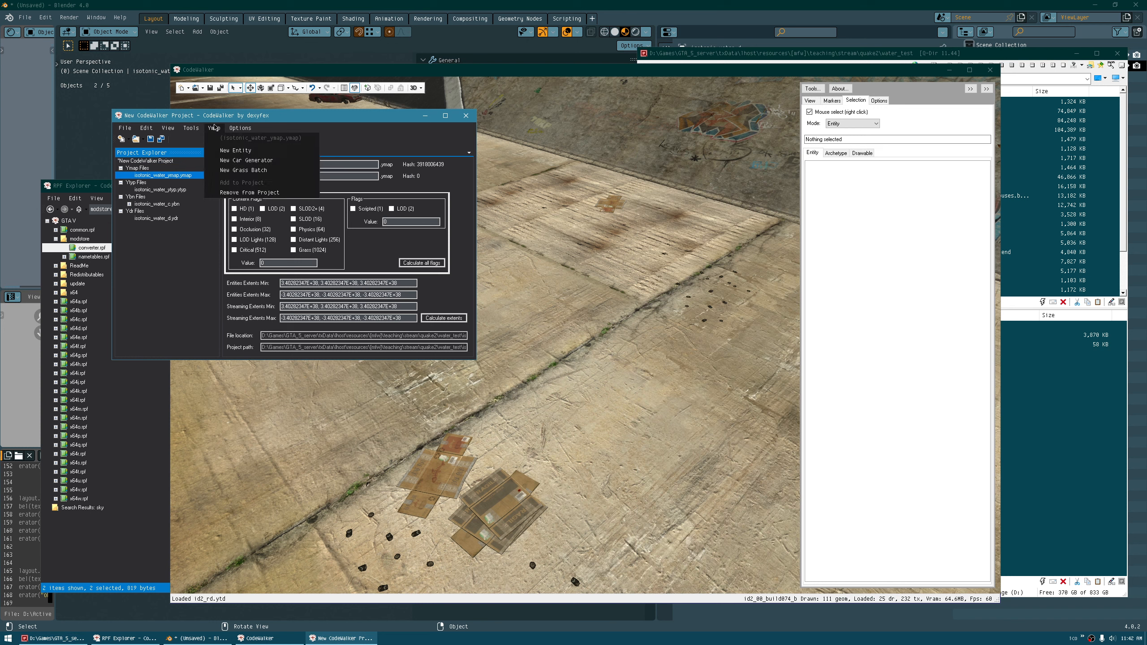
click(225, 151)
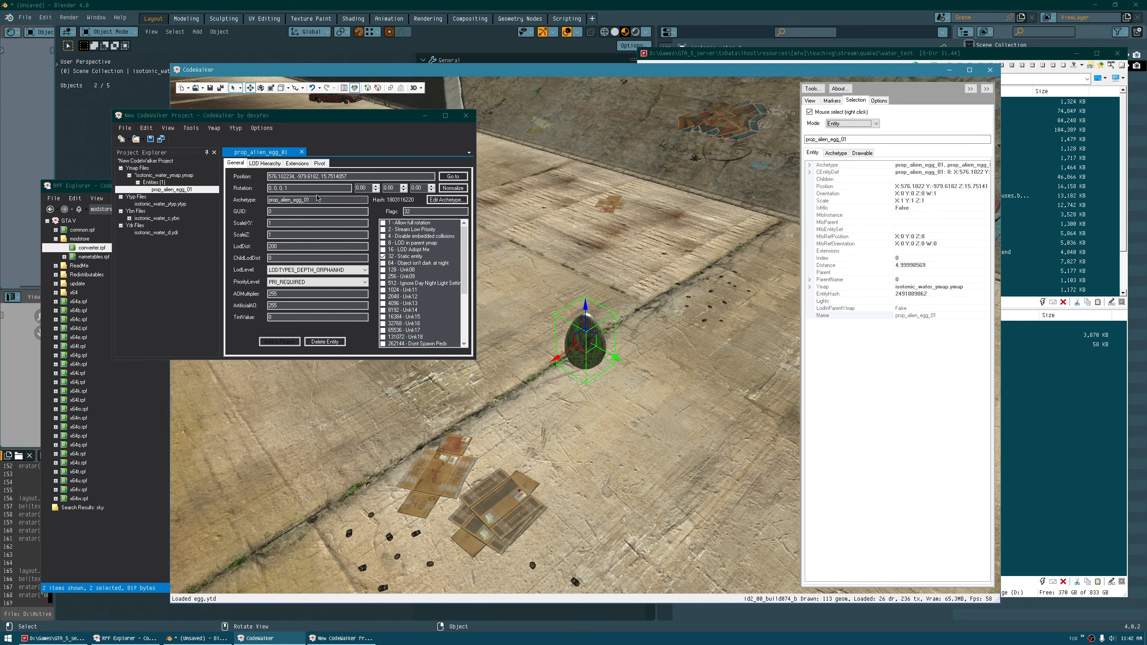
Set the new entity's archetype to isotonic_water_d and save the Ymap
drag(335, 199, 253, 195)
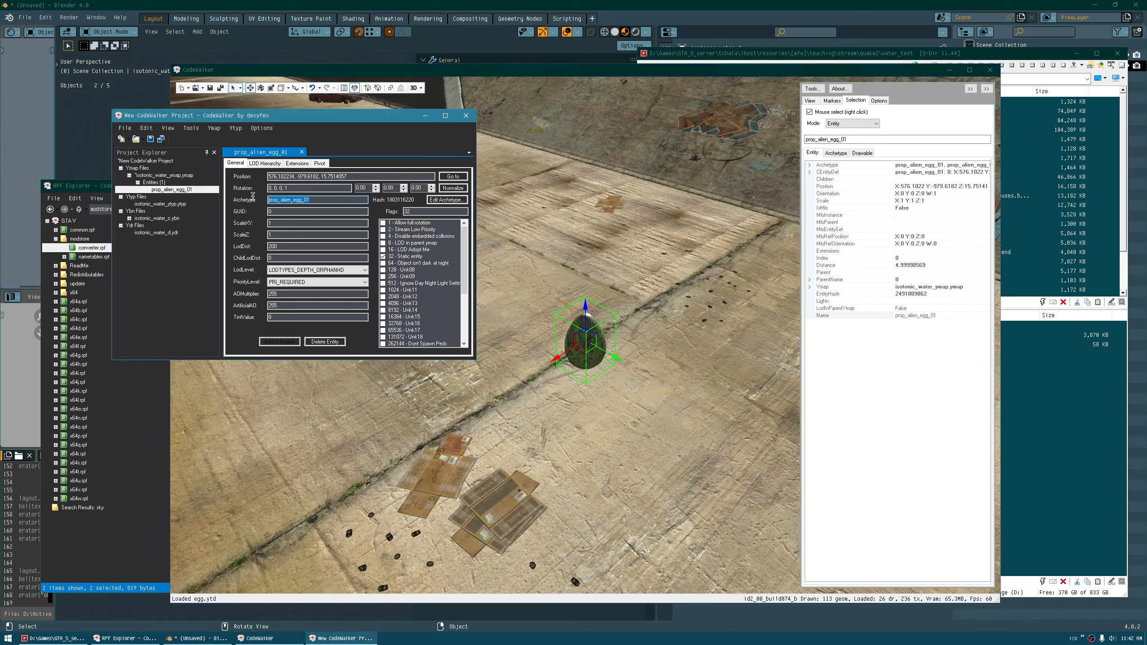
key(ctrl+v)
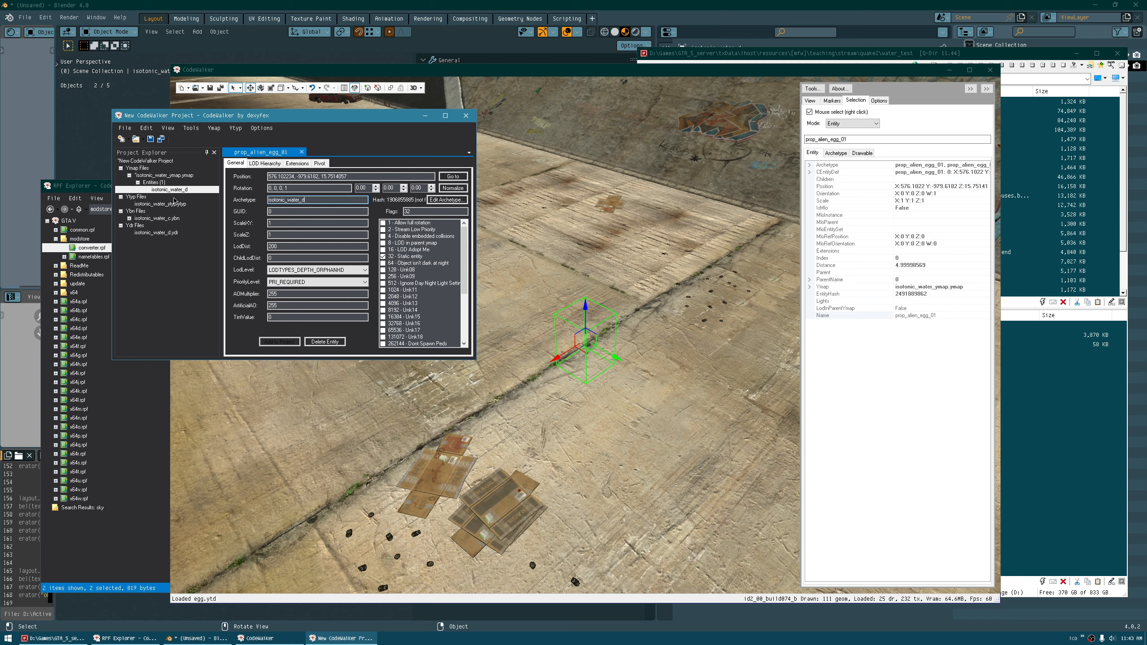
click(150, 139)
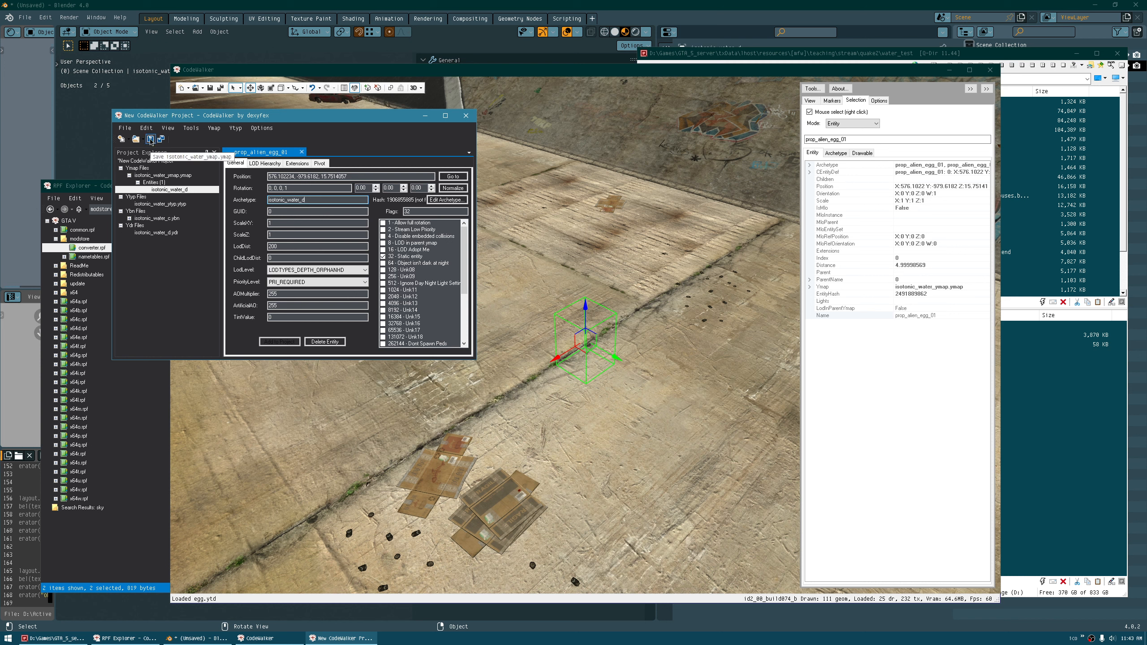
Add an archetype generated from isotonic_water_d.ydr to isotonic_water_ytyp.ytyp and save all the project files
double_click(157, 204)
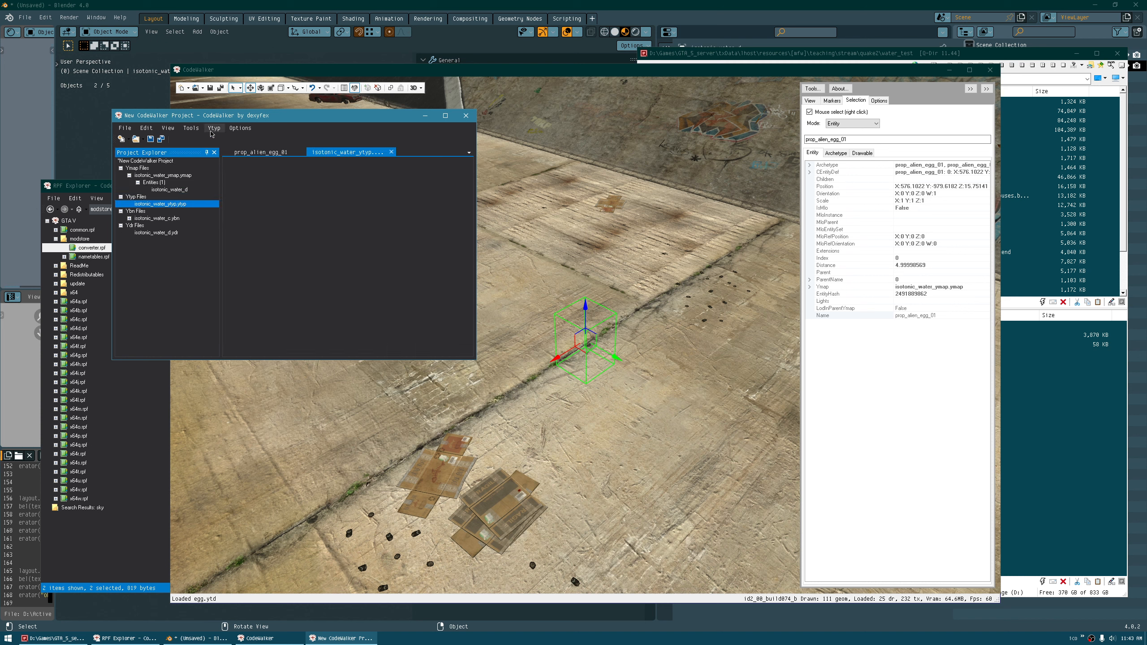
click(211, 131)
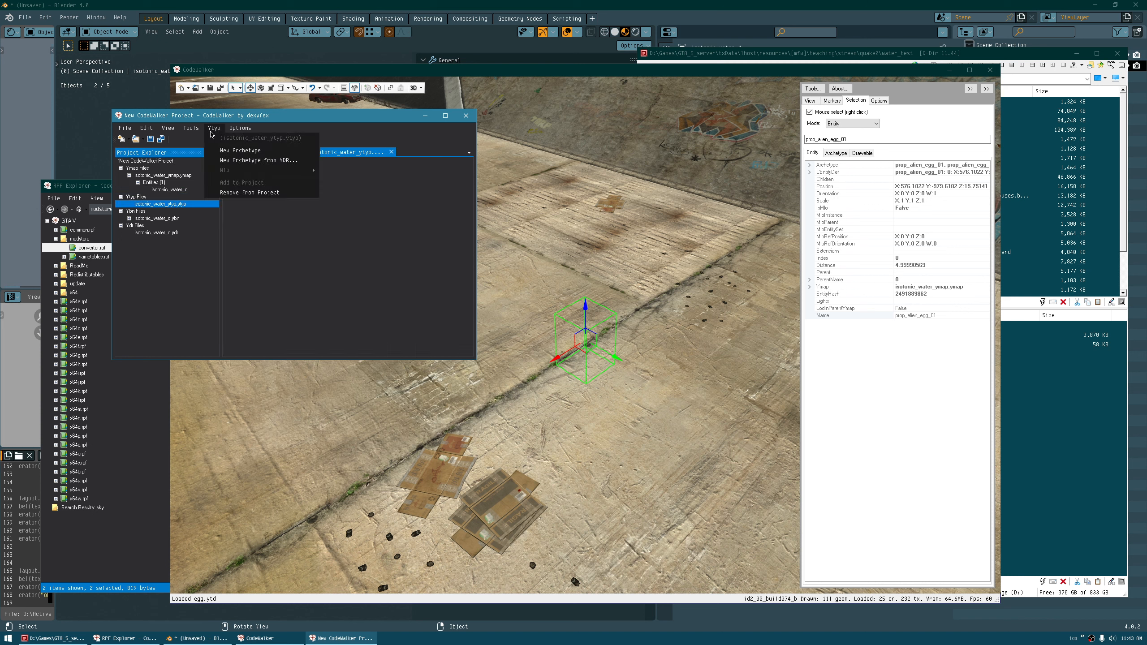
click(231, 161)
click(184, 191)
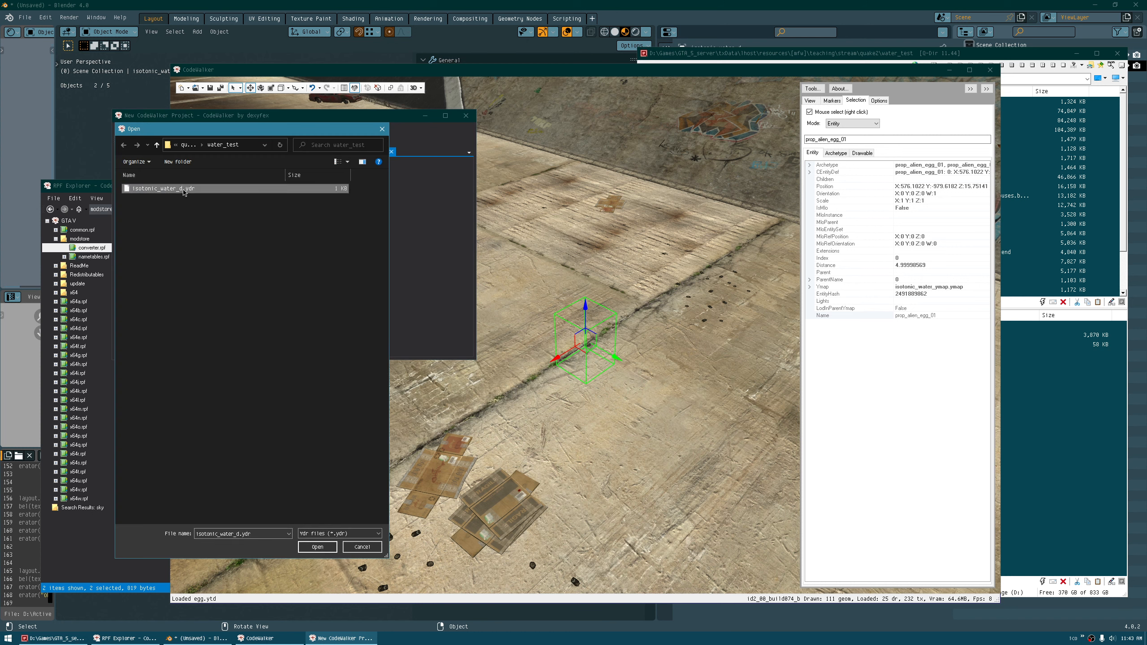
click(316, 546)
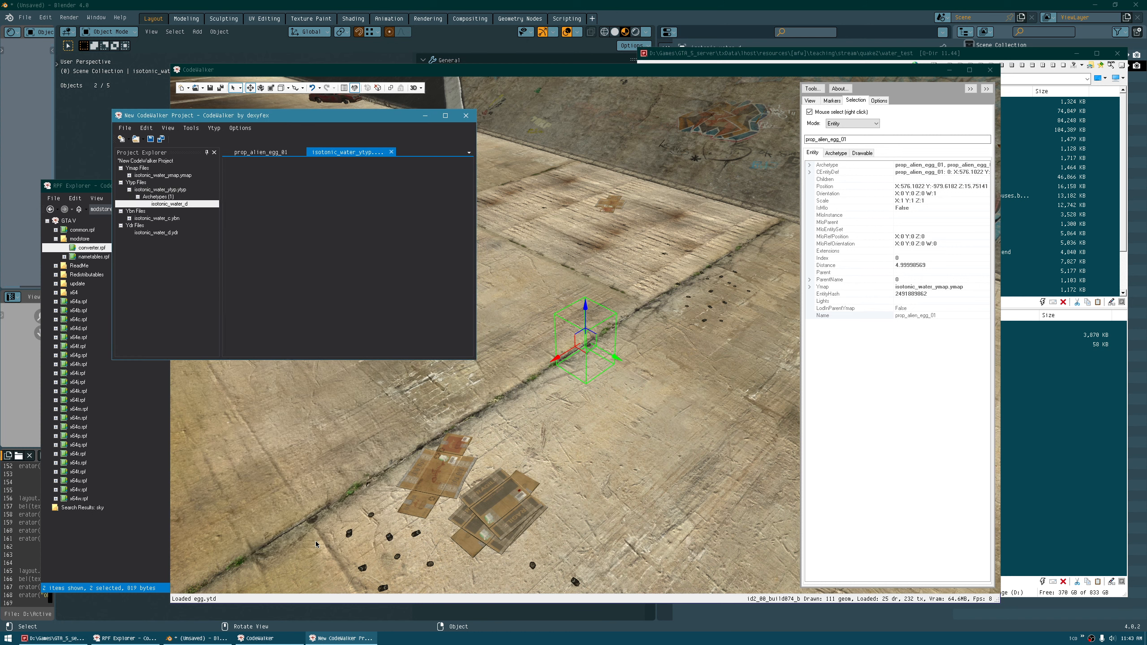
click(165, 142)
key(Escape)
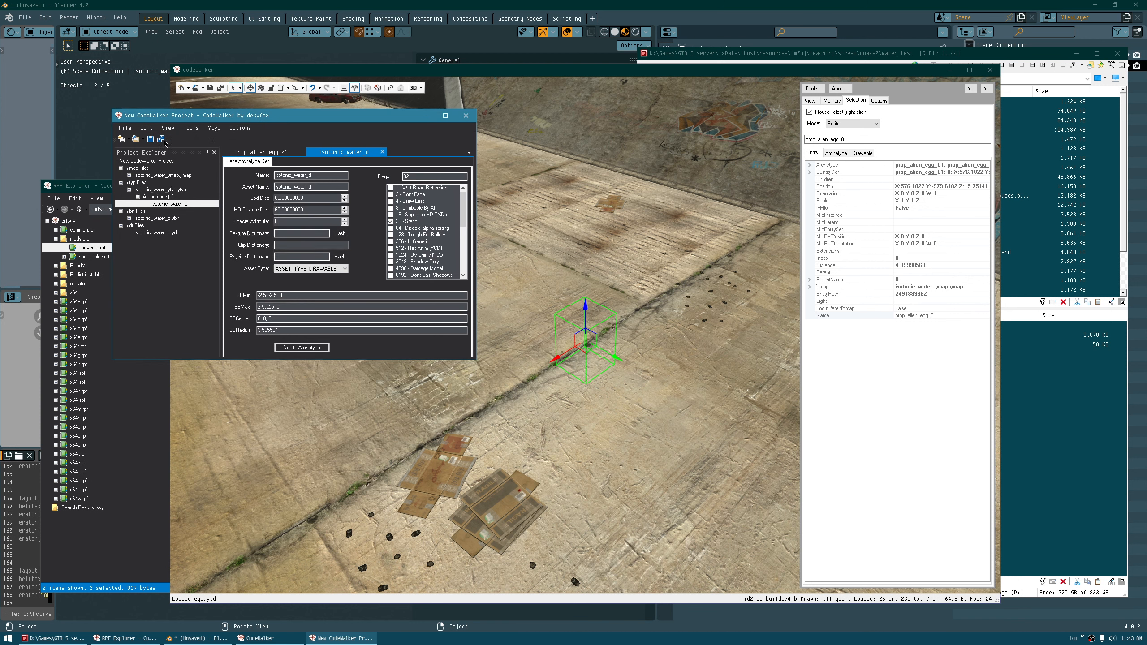
Close the project window without saving the project itself, and reopen the water_test folder as a project
click(465, 116)
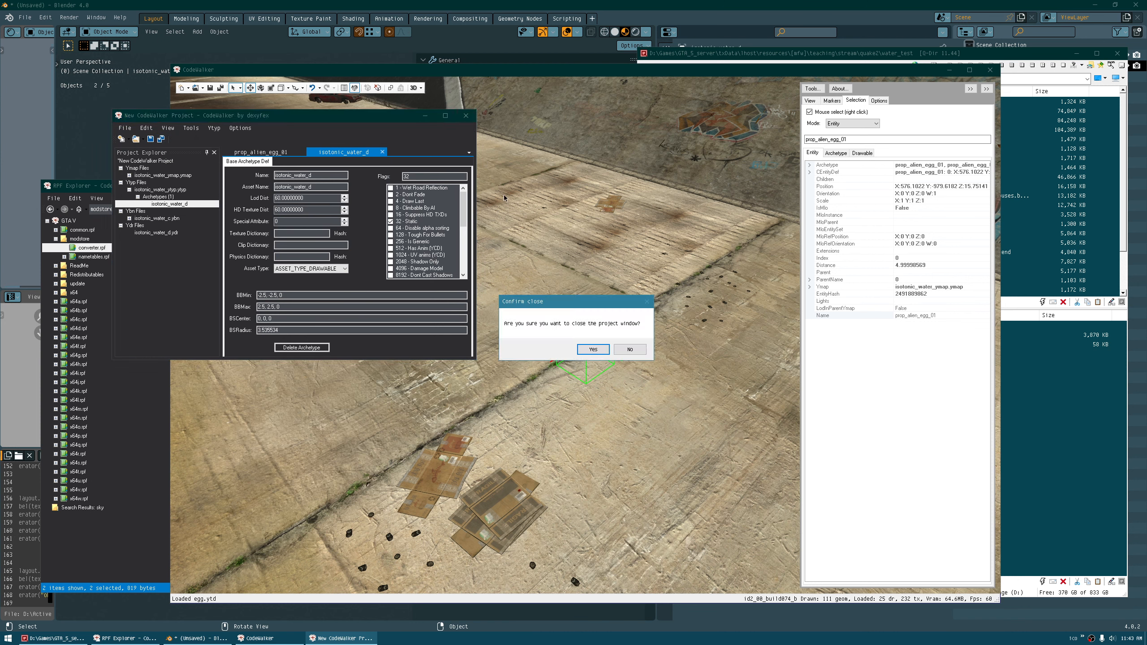
click(599, 352)
click(641, 350)
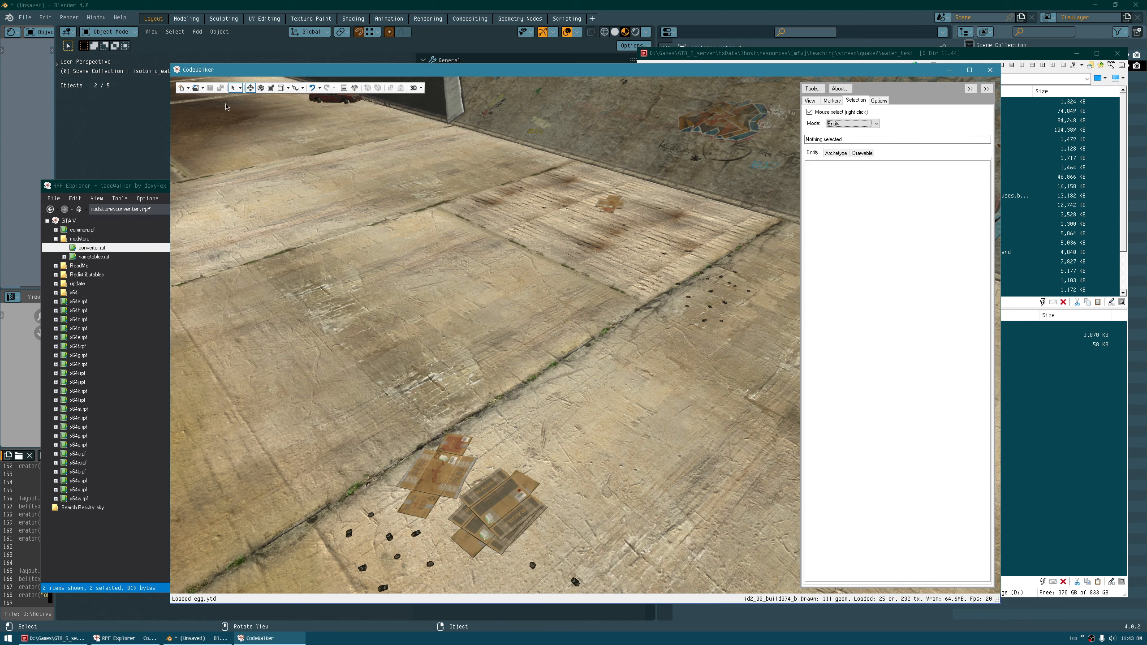
click(203, 91)
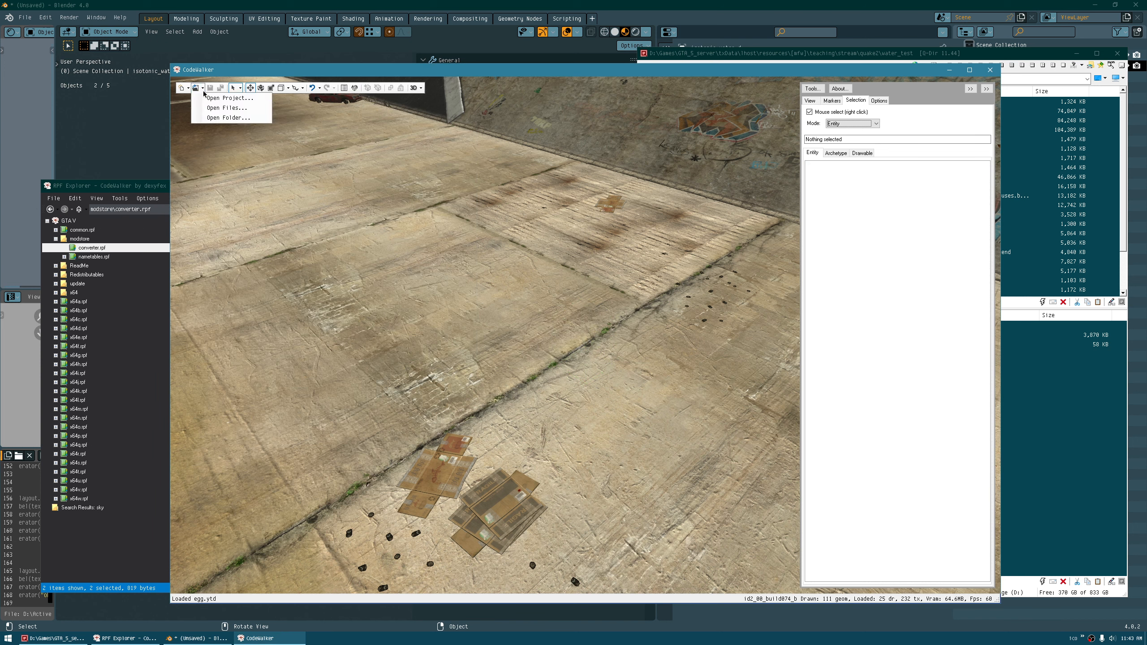
click(210, 117)
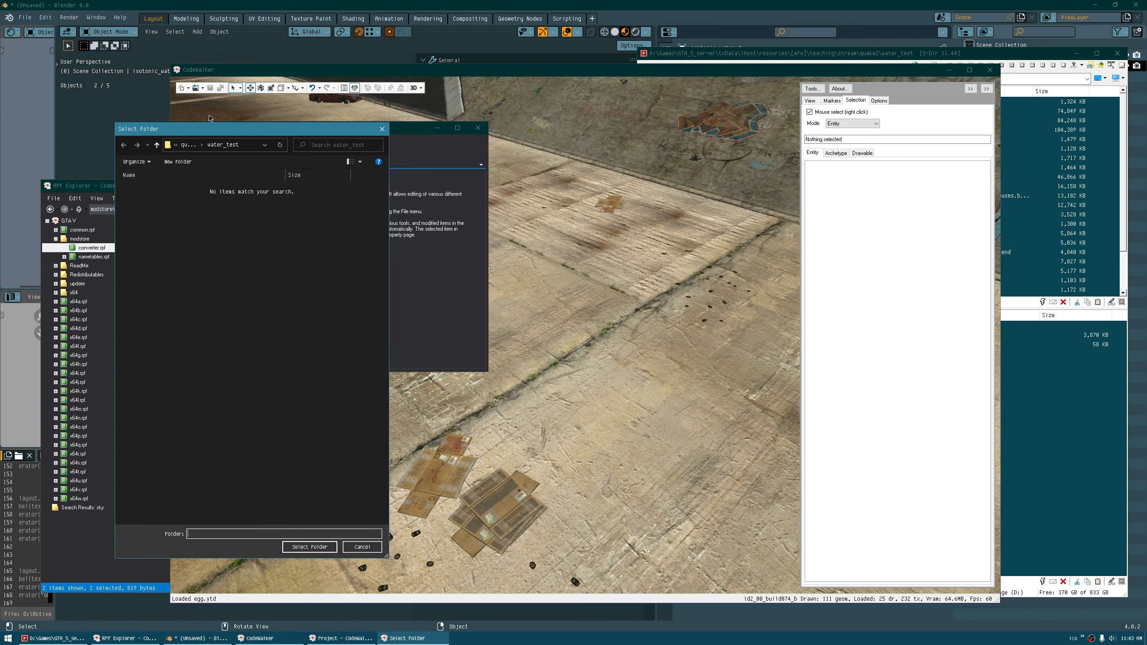
click(311, 547)
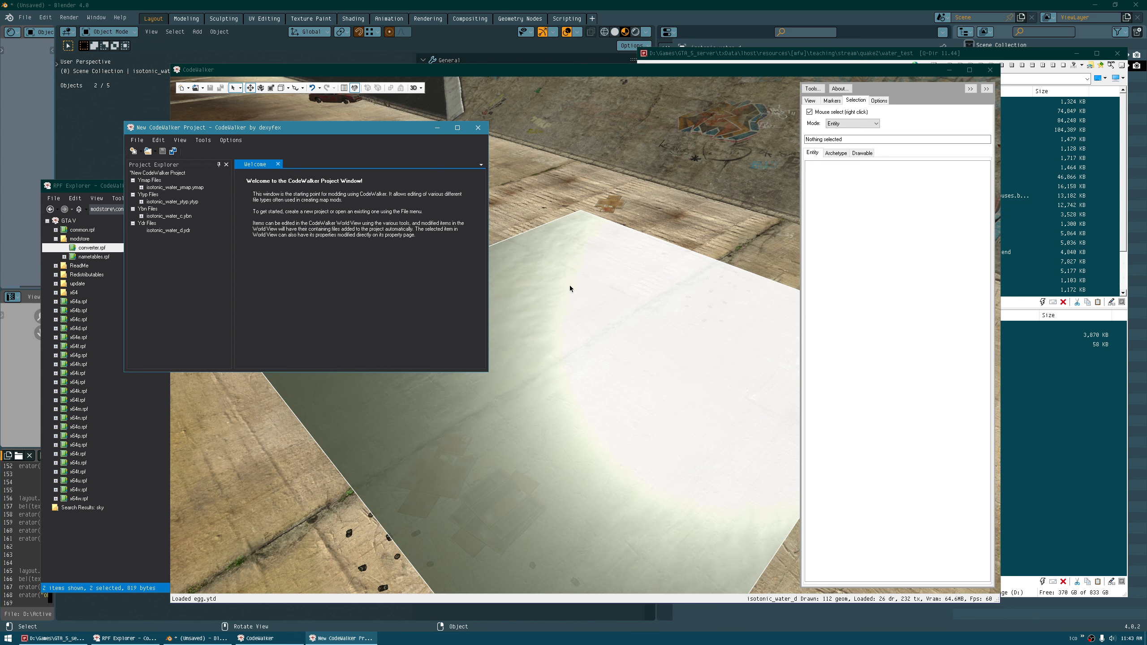
Examine the placed water plane in the world view from several distances and angles
mouse_move(569, 285)
mouse_down()
mouse_move(566, 307)
mouse_move(589, 312)
mouse_move(548, 291)
mouse_up()
key(s)
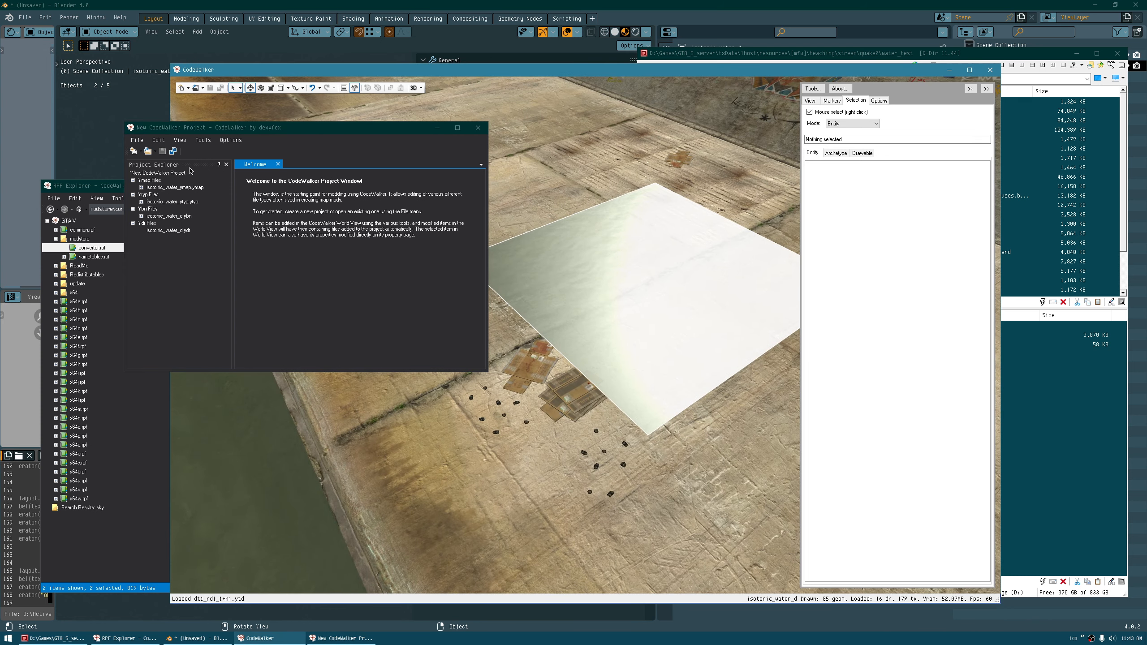
key(s)
drag(554, 442, 562, 524)
key(w)
key(s)
key(w)
drag(493, 502, 560, 421)
key(s)
key(w)
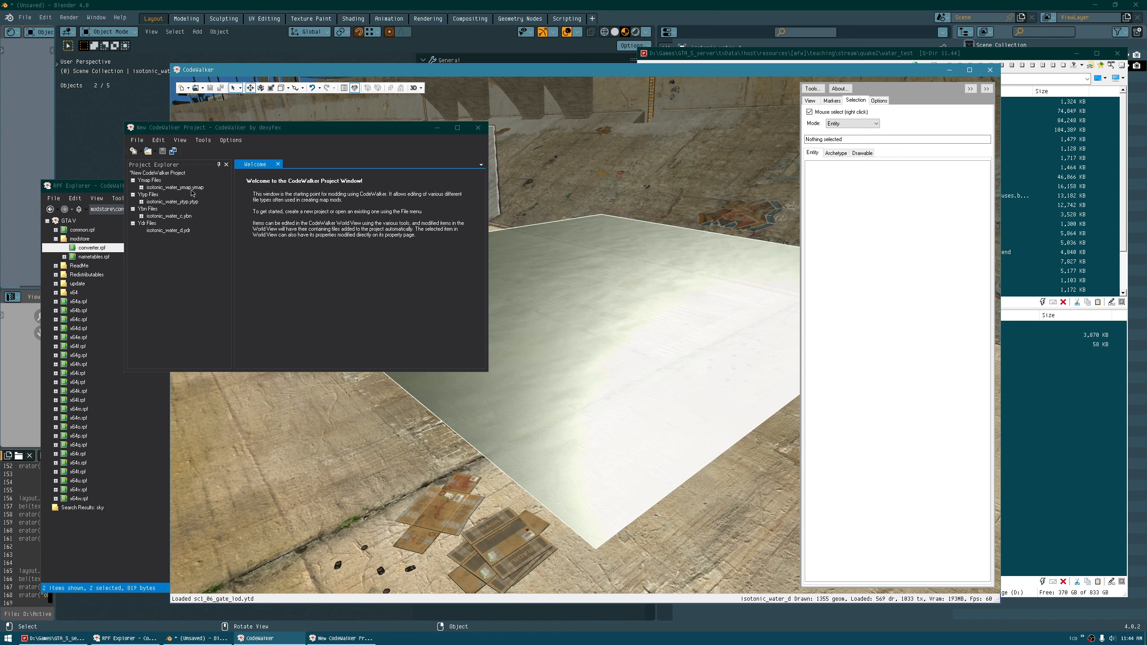
Open the isotonic_water_d entity inside the Ymap and select its position coordinates
double_click(144, 187)
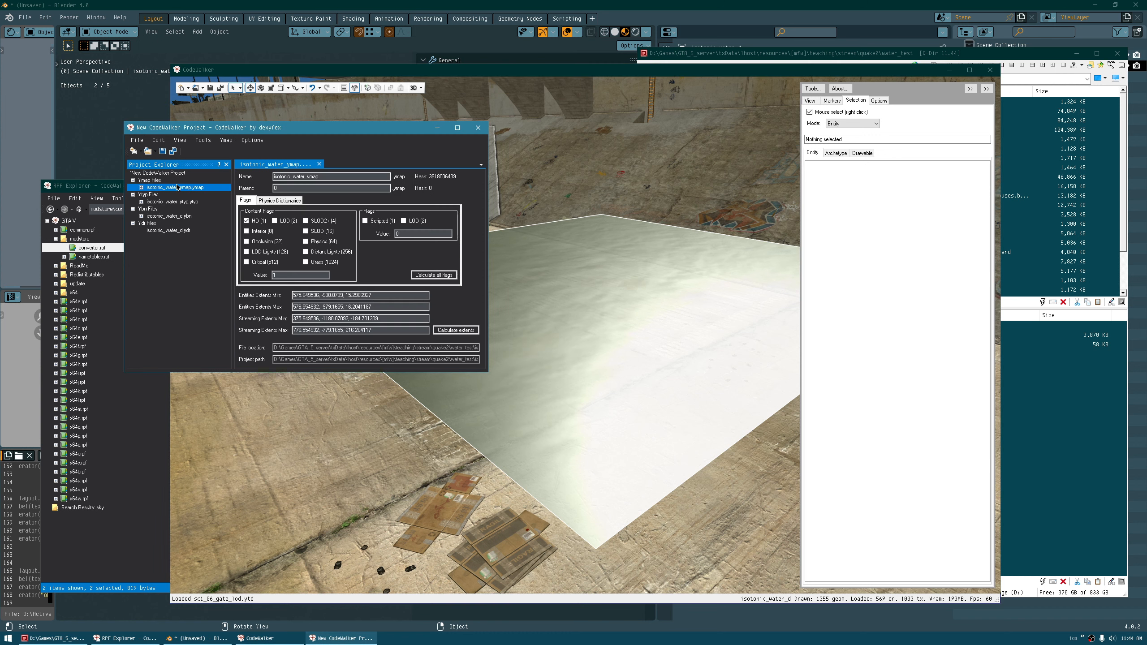
click(142, 188)
click(150, 195)
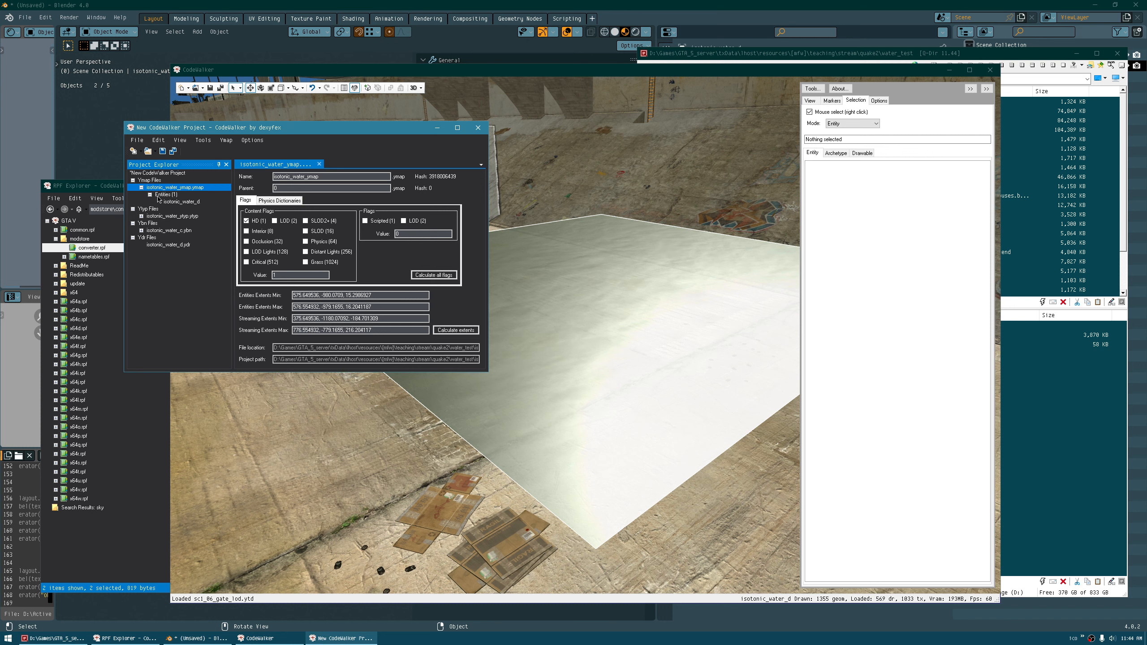
double_click(183, 202)
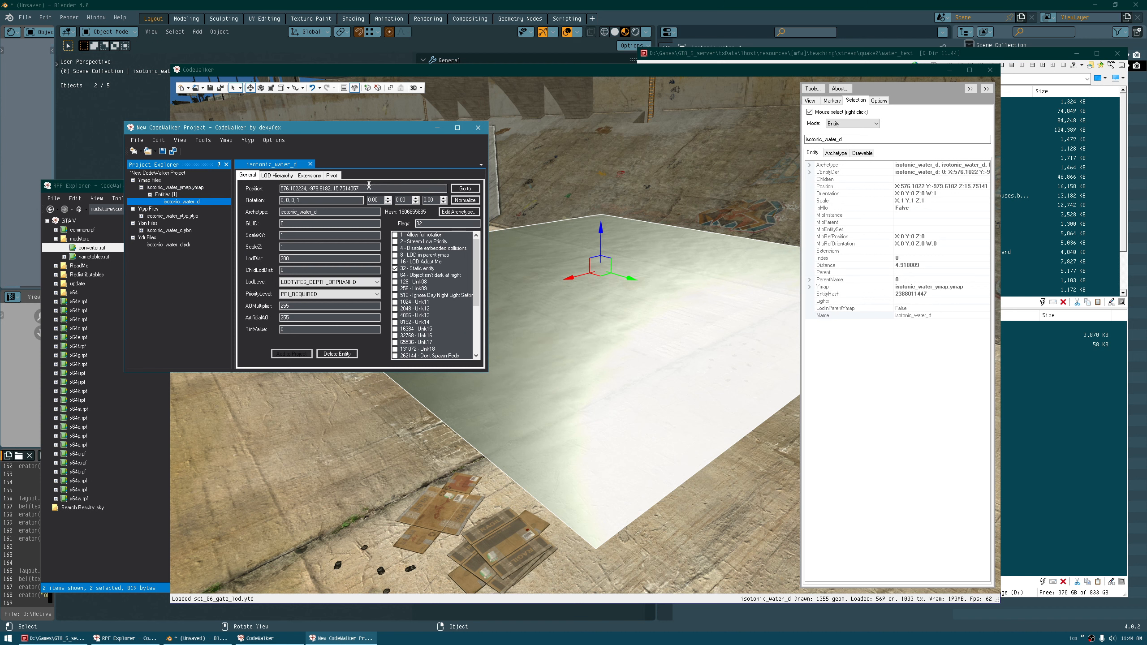
drag(368, 187, 333, 198)
click(340, 188)
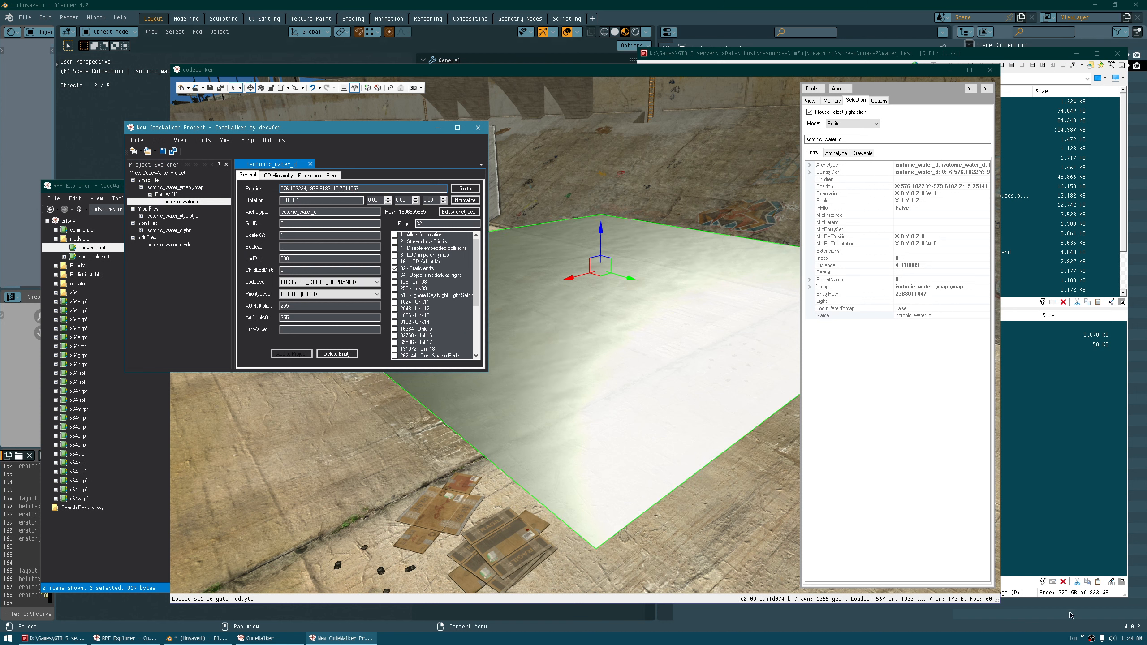
Switch to Blender and hide the isotonic_water_d drawable so that only the collision object shows
click(1038, 642)
click(1027, 625)
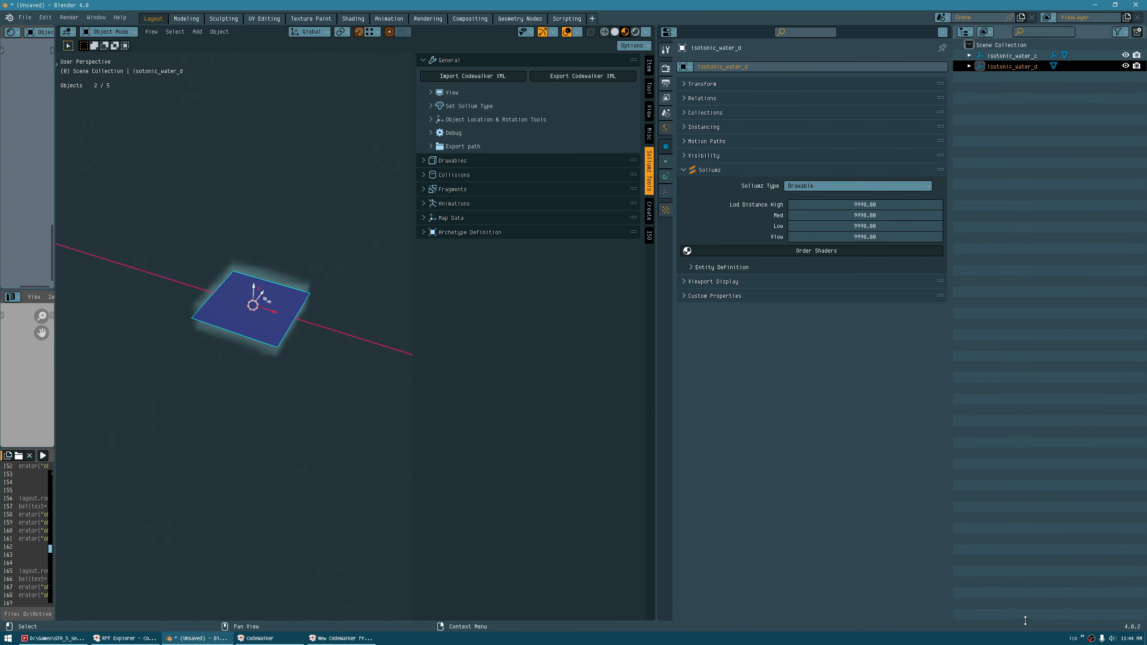
click(1000, 55)
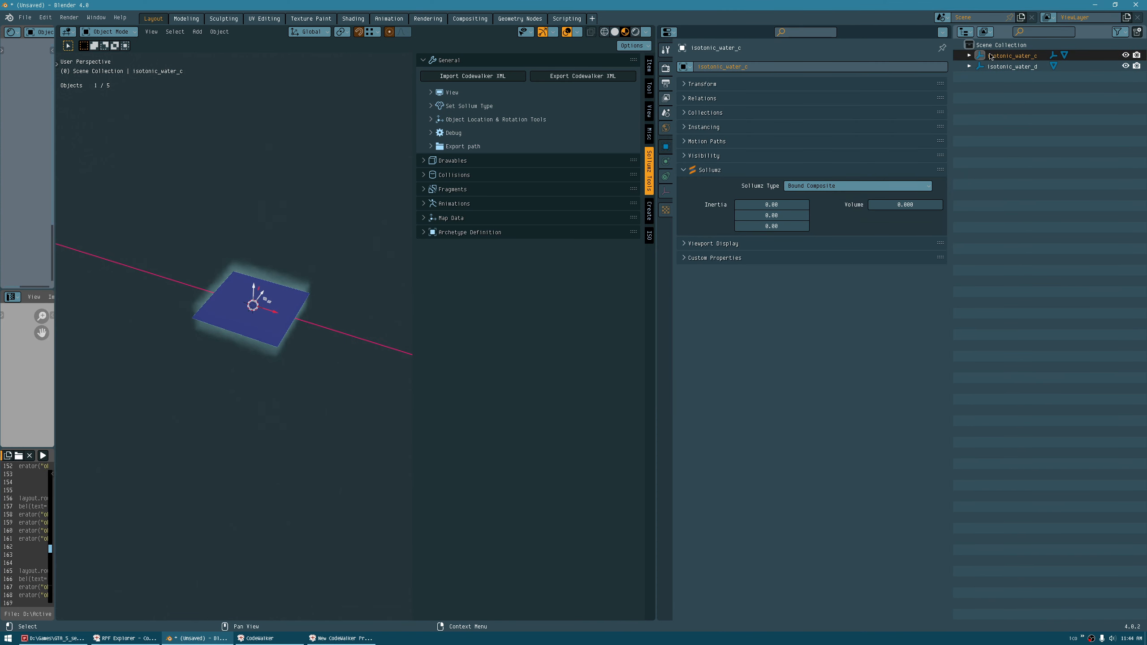
click(1006, 68)
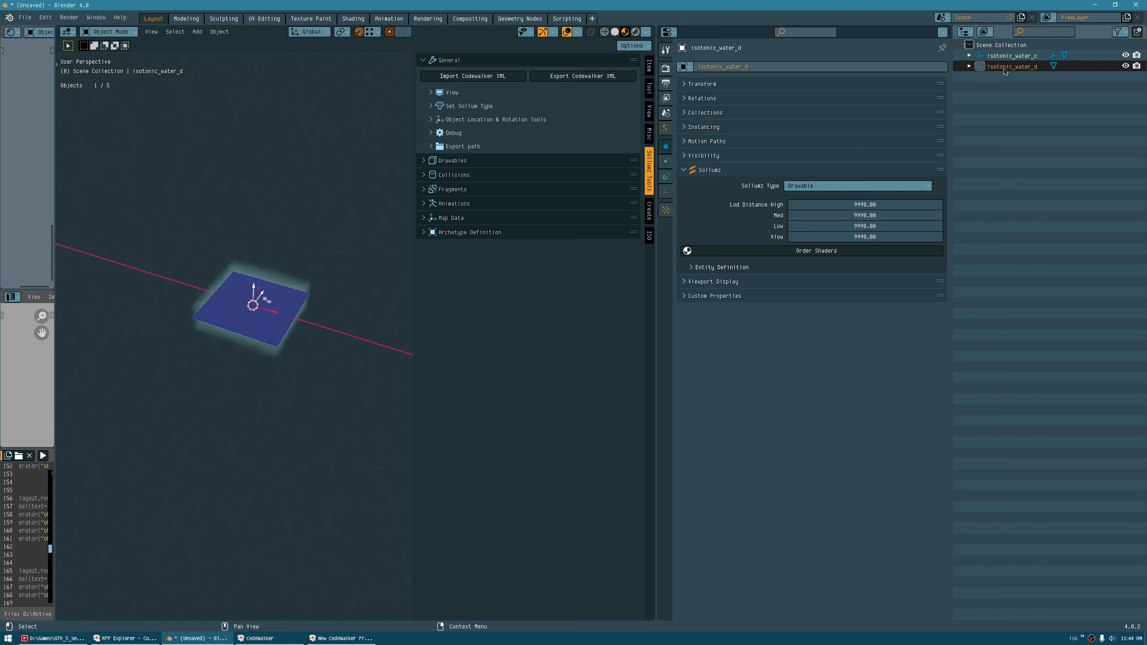
click(1126, 67)
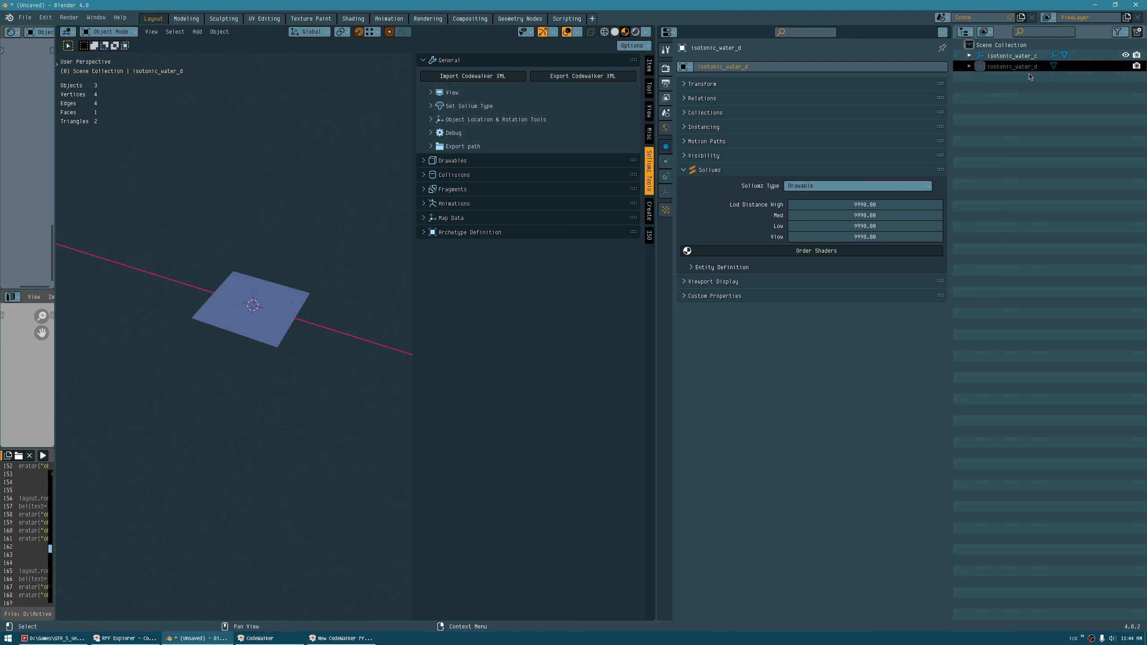
Select isotonic_water_c.poly_mesh within the collision hierarchy and display its transform values and Align Tools
click(969, 56)
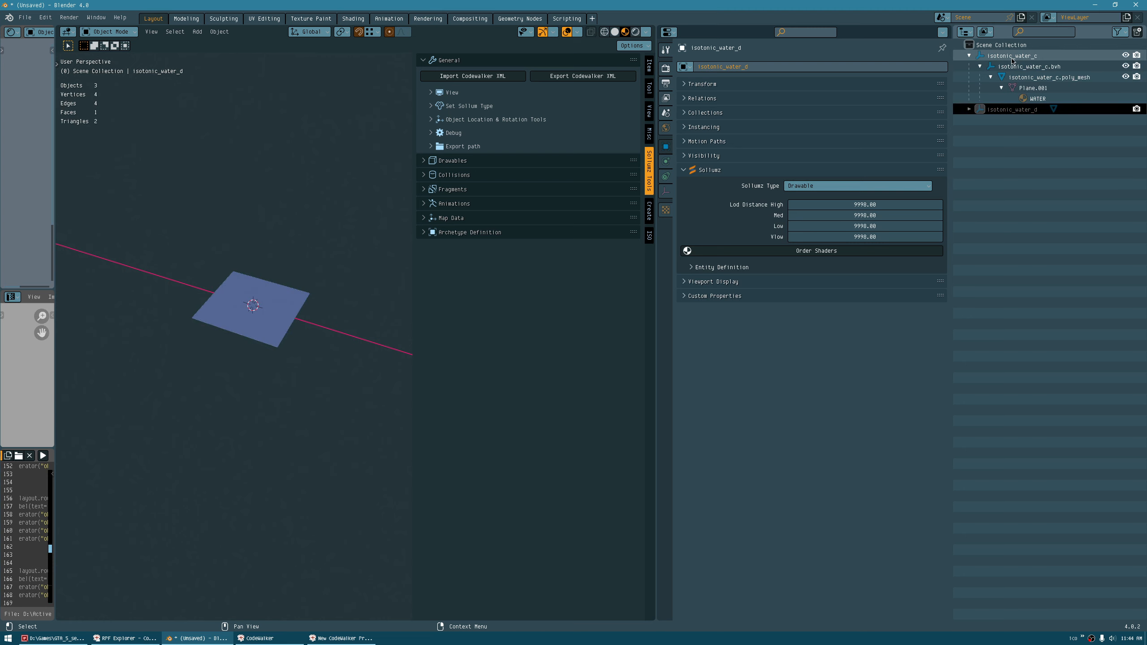
click(1054, 78)
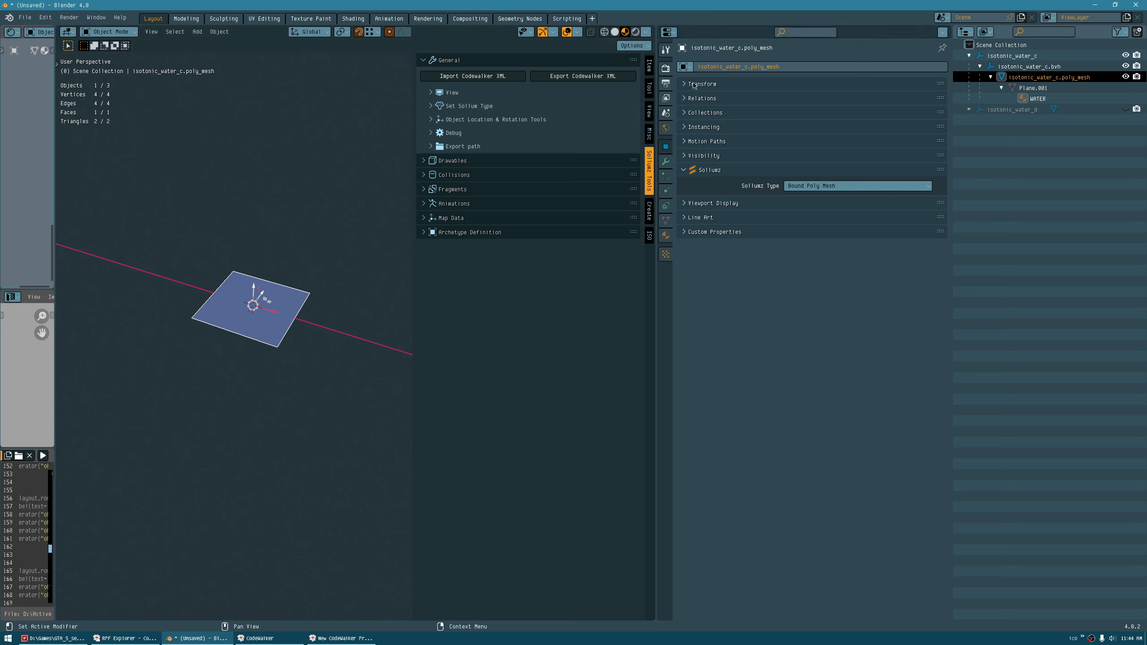
click(649, 111)
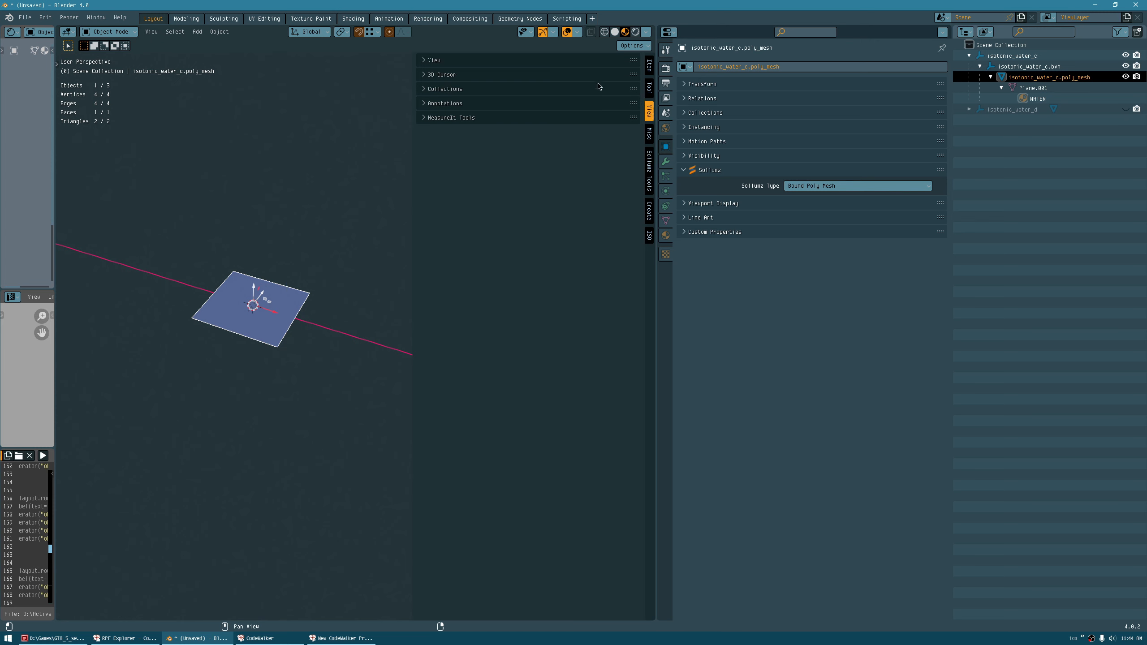
click(580, 63)
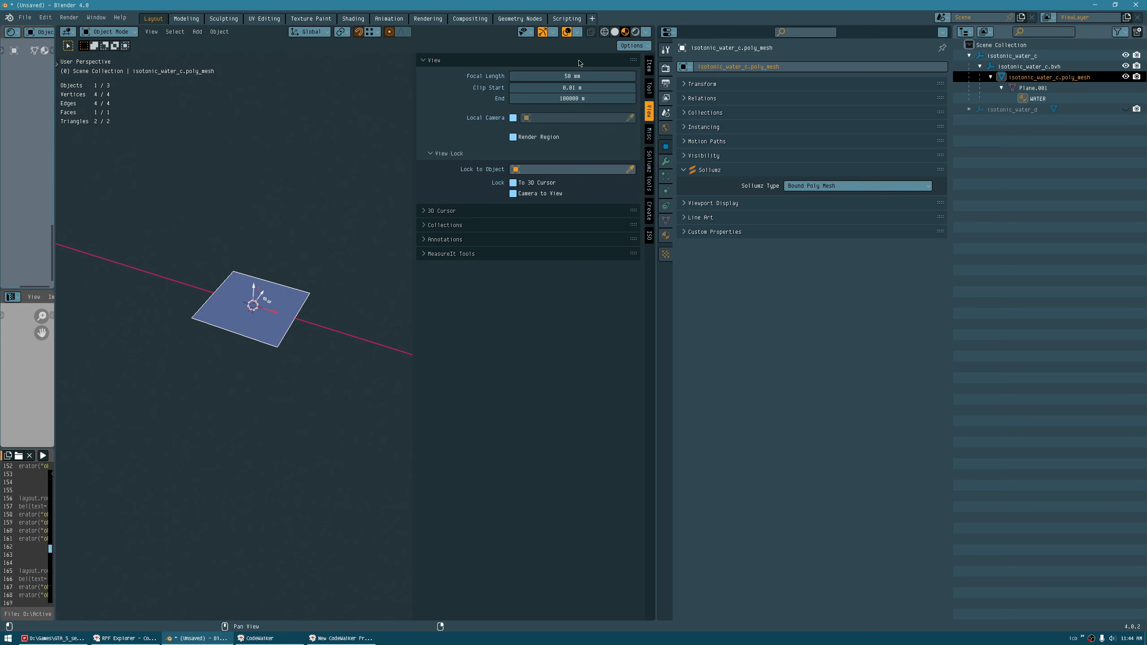
click(652, 88)
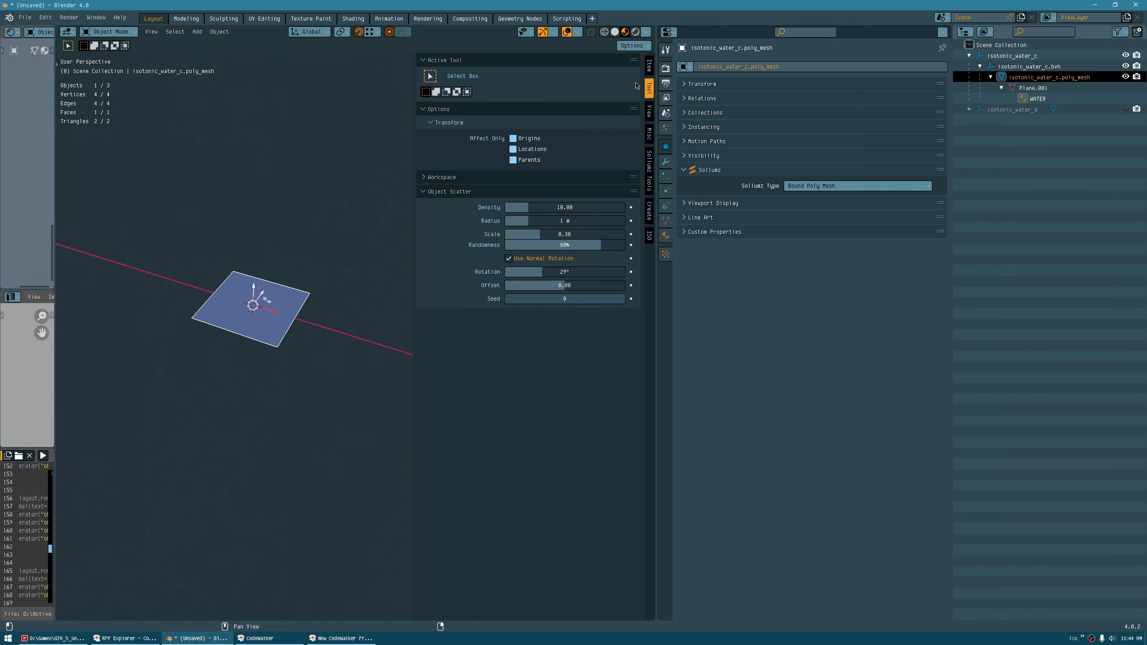
click(650, 65)
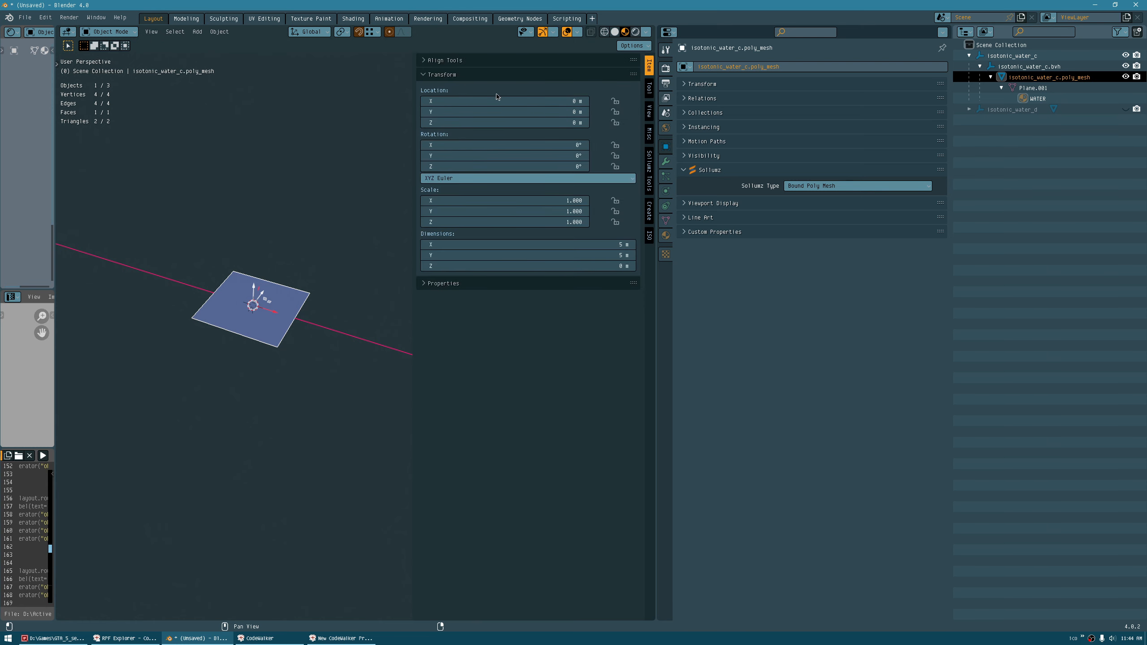
click(445, 60)
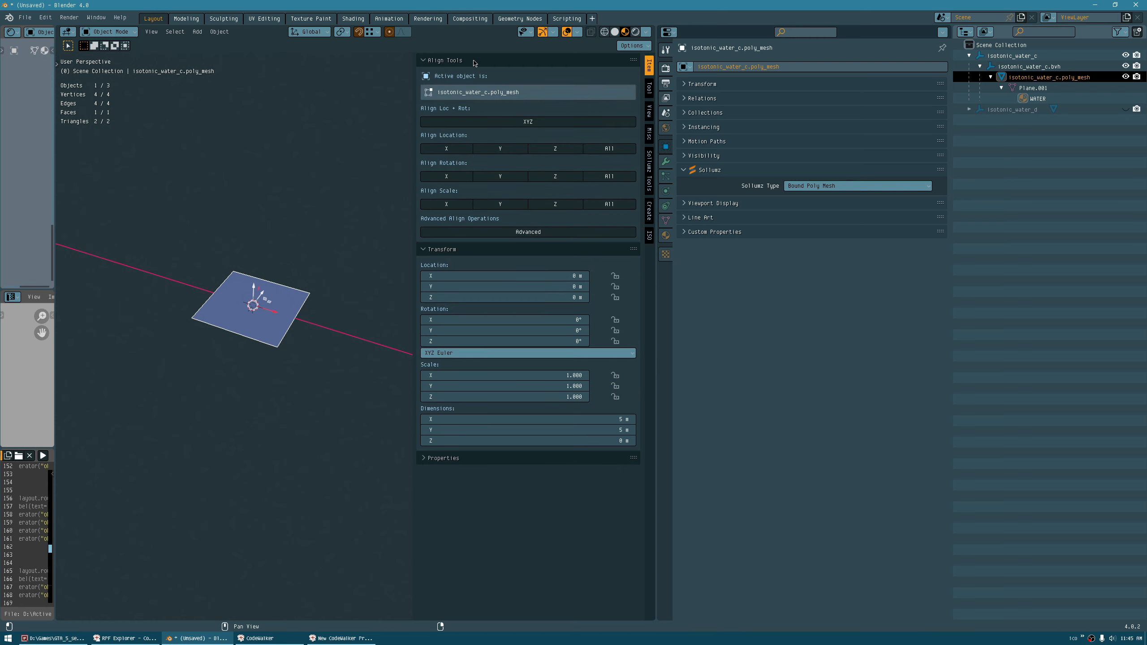